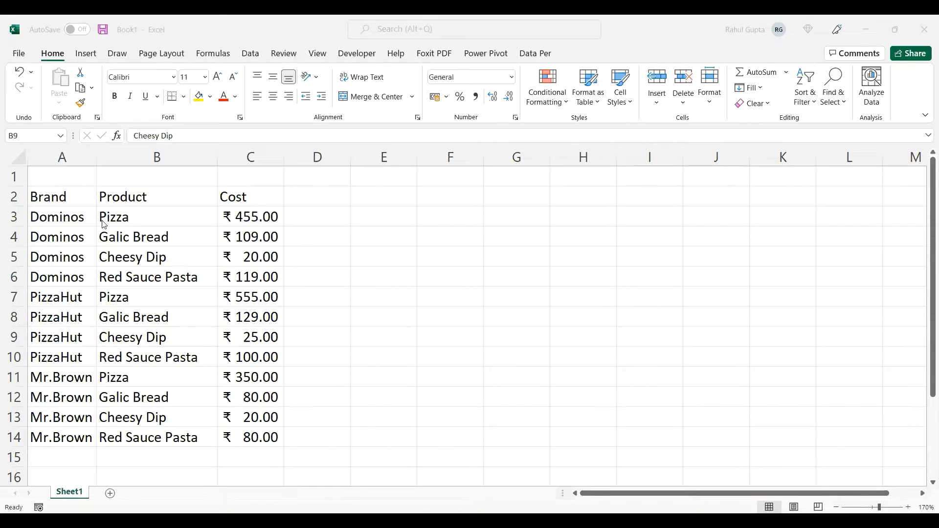
- Examine the Brand, Product and Cost headers and the brand entries listed in column A
left_click(84, 219)
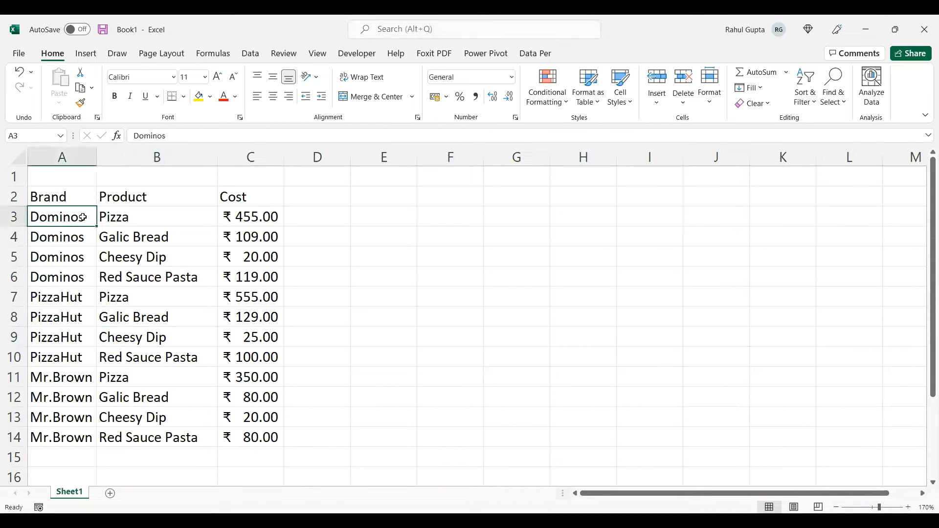
left_click(72, 195)
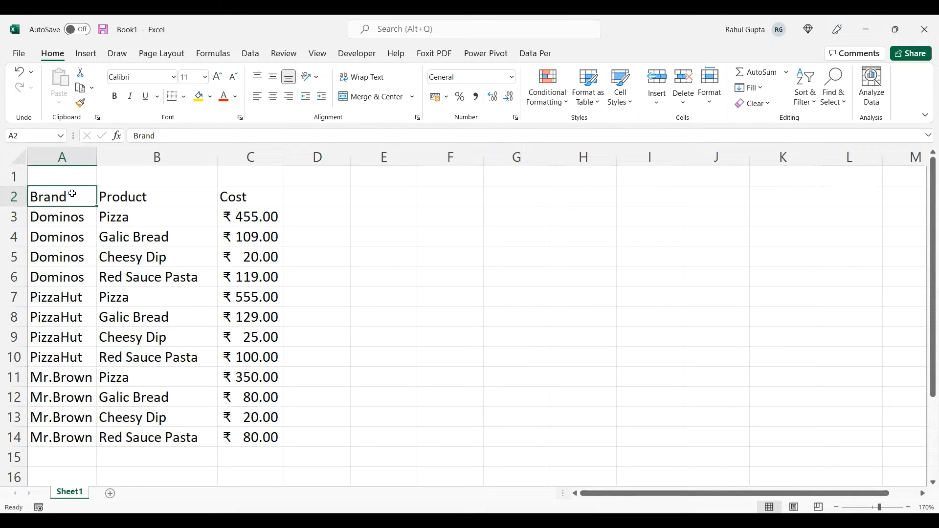
key("Right")
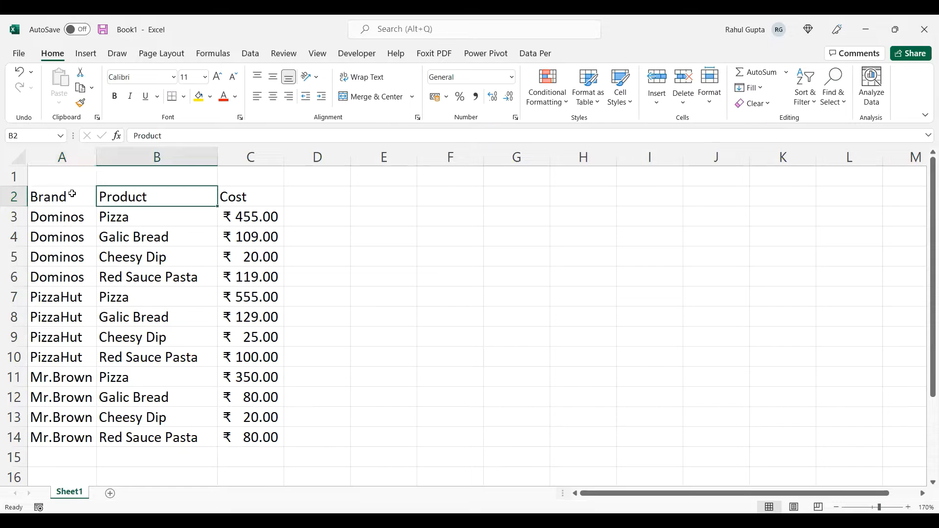
key("Right")
key("Down")
key("Down")
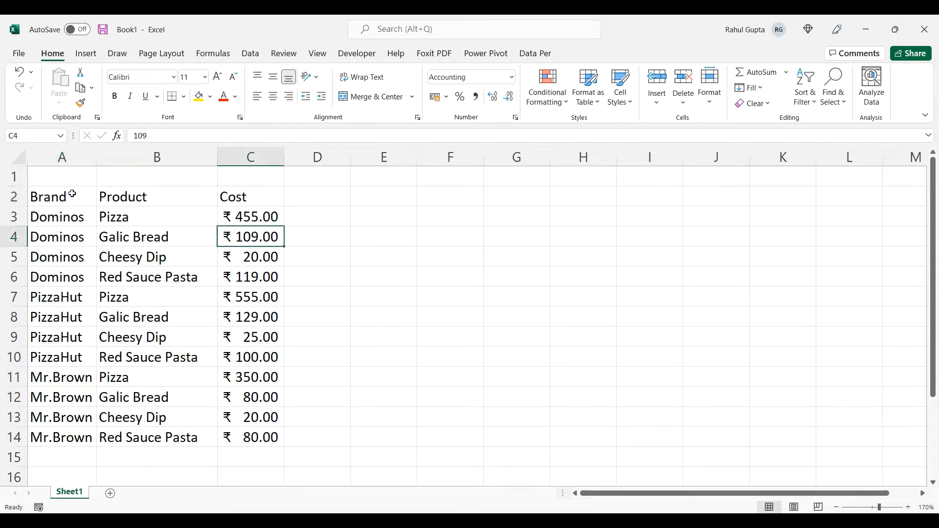
key("Left")
key("Left")
key("Up")
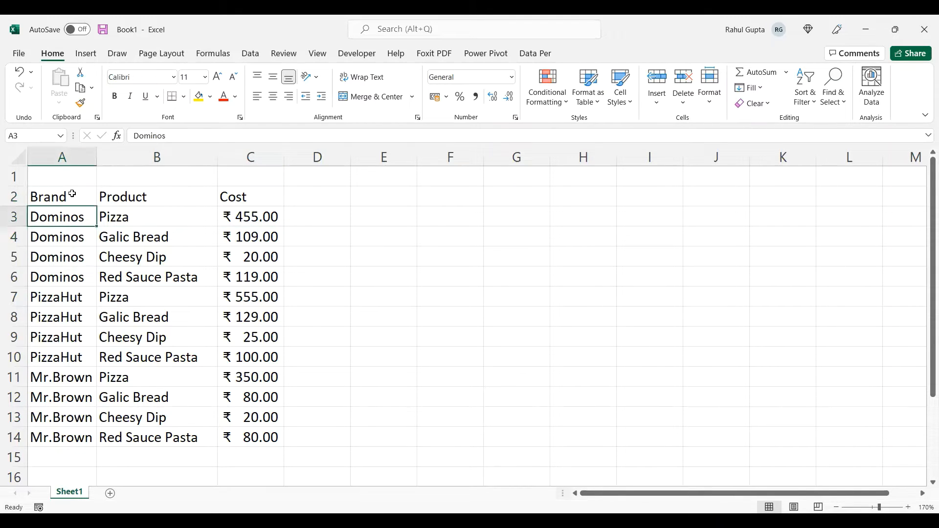
key("Down")
key("Down")
key("Down")
key("Down")
key("Down")
key("Down")
key("Down")
key("Down")
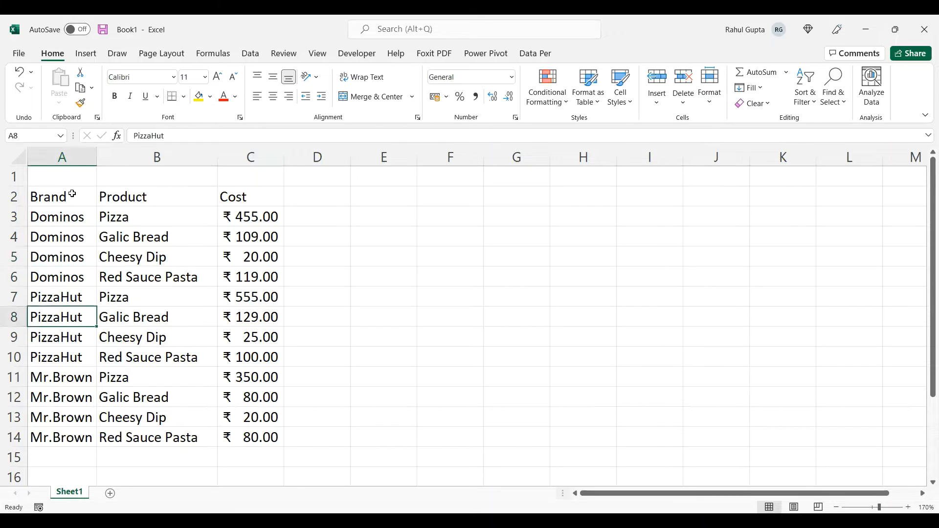
key("Up")
key("Up")
key("Up")
key("Up")
key("Up")
key("Up")
key("Up")
key("Up")
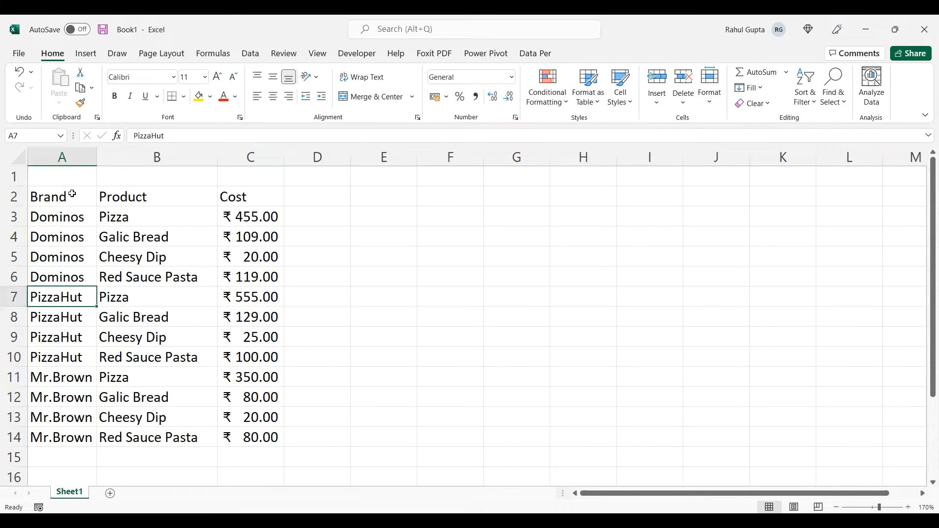
- Examine the products listed under each brand in column B
key("Right")
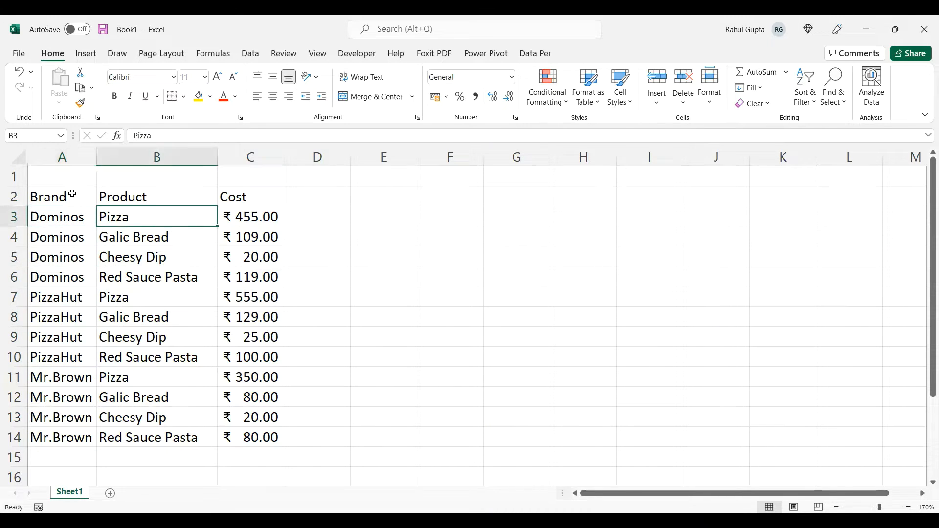
key("shift+Down")
key("shift+Down")
key("shift+Down")
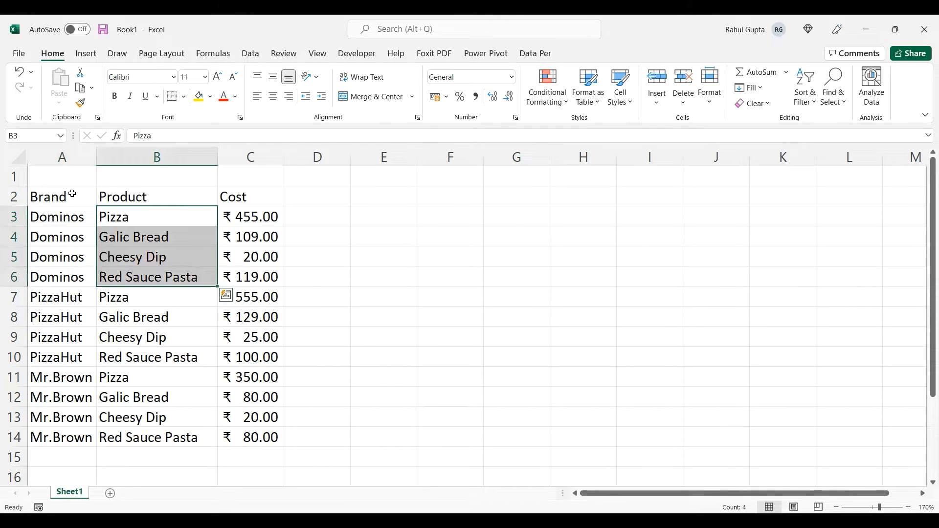
key("Down")
key("Down")
key("Down")
key("Down")
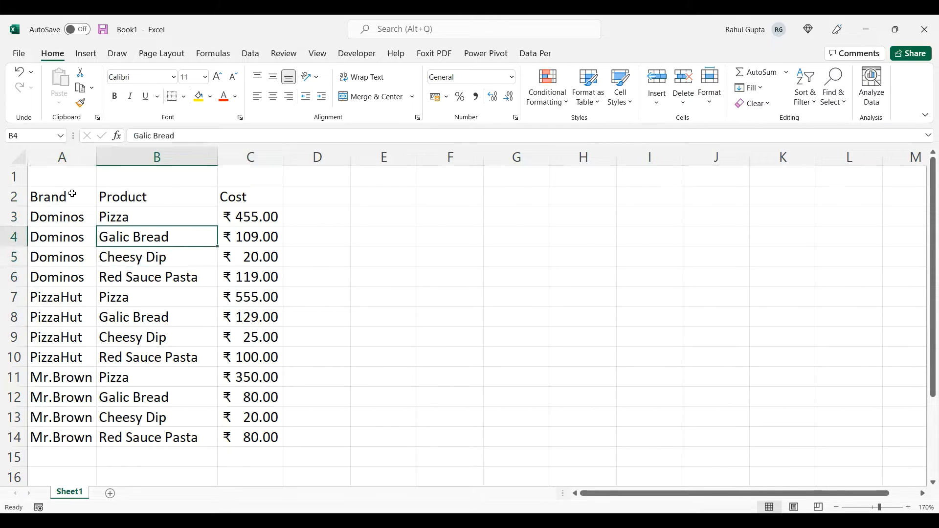
key("shift+Down")
key("shift+Down")
key("Down")
key("Down")
key("Down")
key("Down")
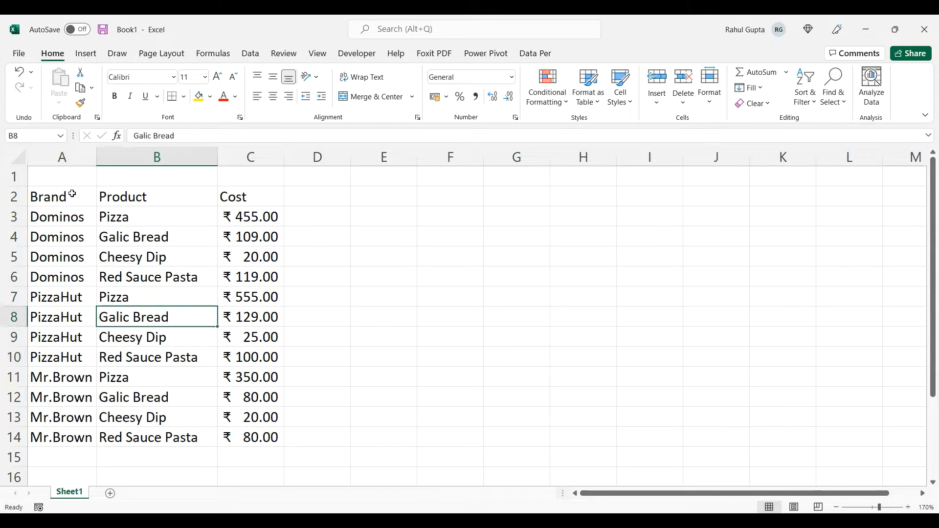
key("shift+Down")
key("shift+Down")
key("shift+Down")
key("Right")
key("Right")
key("Right")
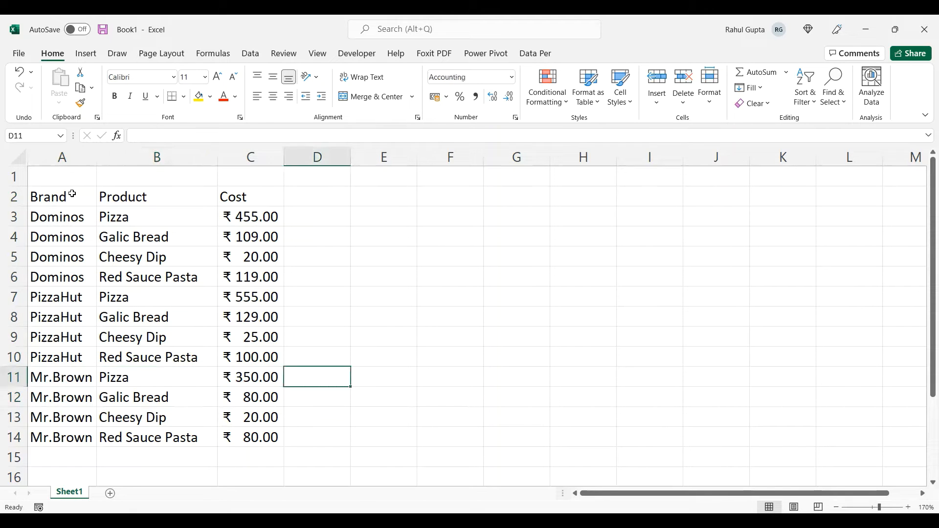
- Enter the label Brand in cell E3 and the label Product in cell E4
key("Up")
key("Up")
key("Up")
key("Up")
key("Up")
key("Up")
key("Up")
key("Up")
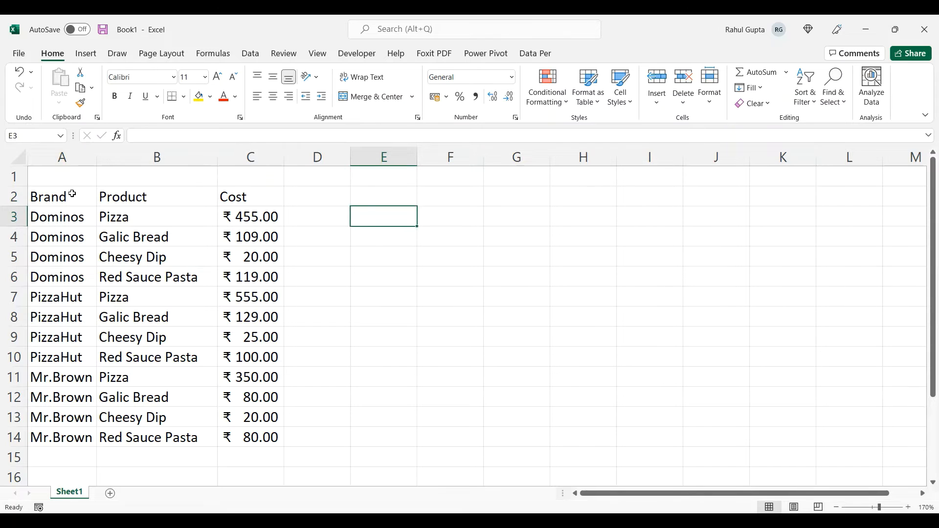
type("Brand")
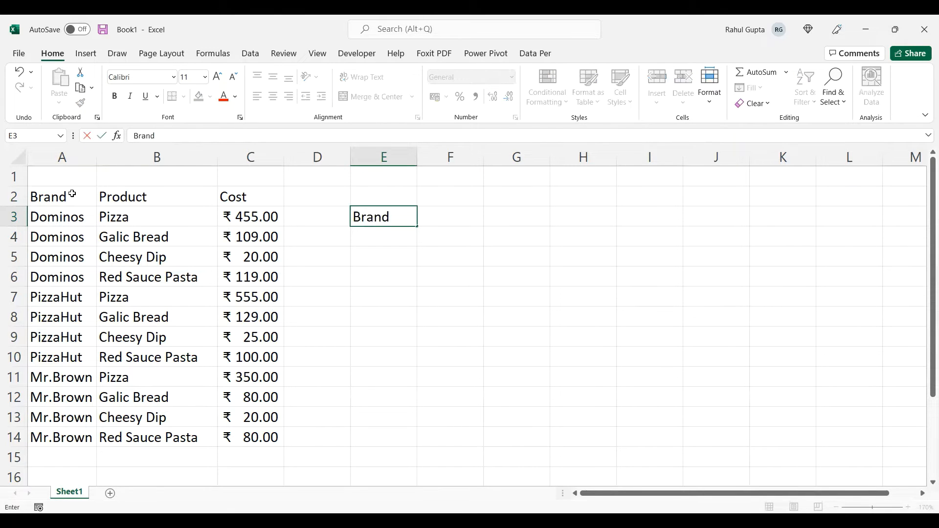
key("Return")
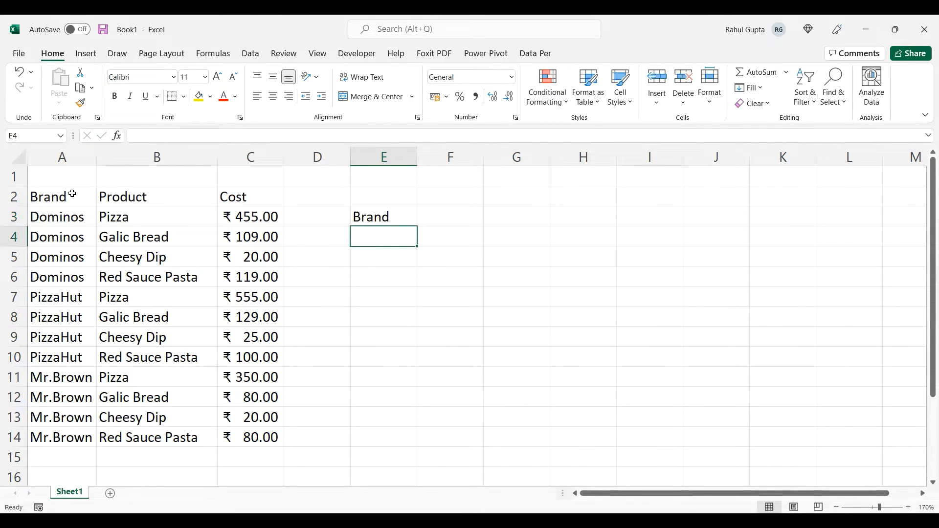
type("Product")
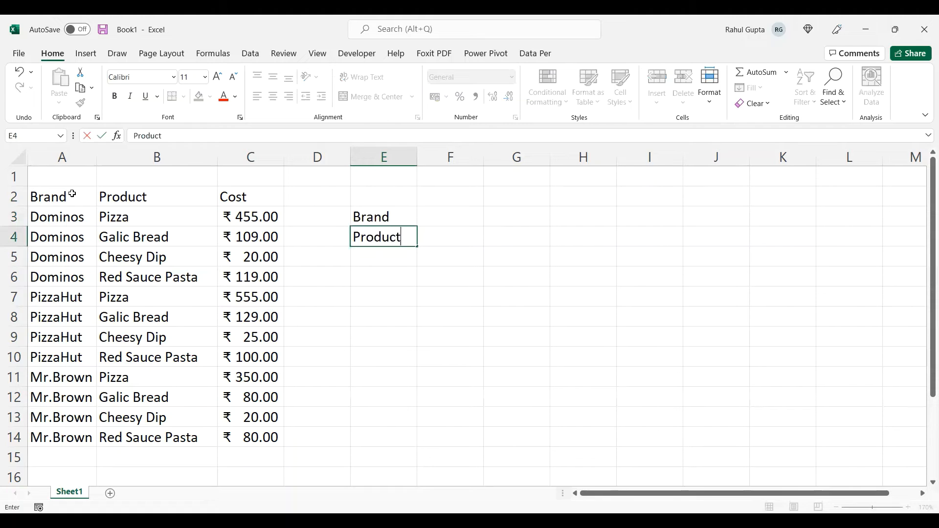
key("Tab")
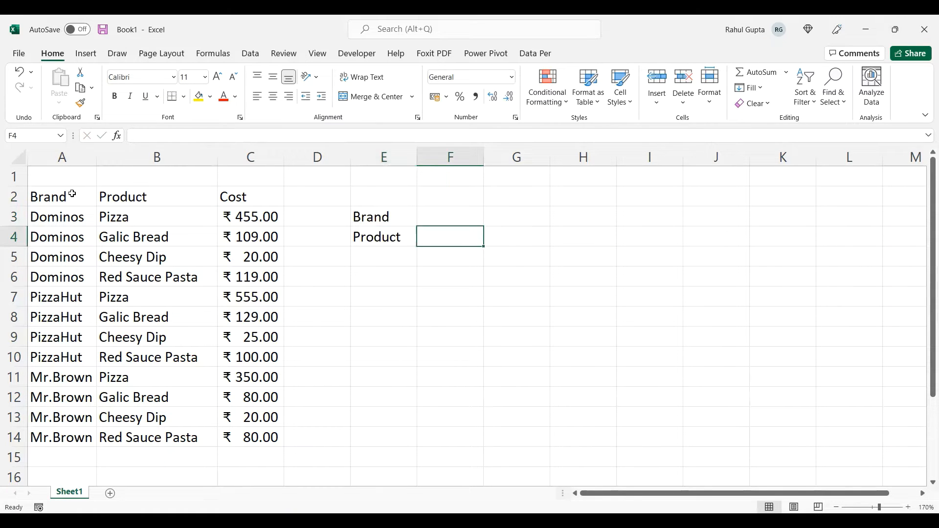
- Copy one instance of each brand name, from A3, A7 and A11, into a helper list starting at N2
key("Left")
key("Left")
key("Left")
key("Left")
key("Left")
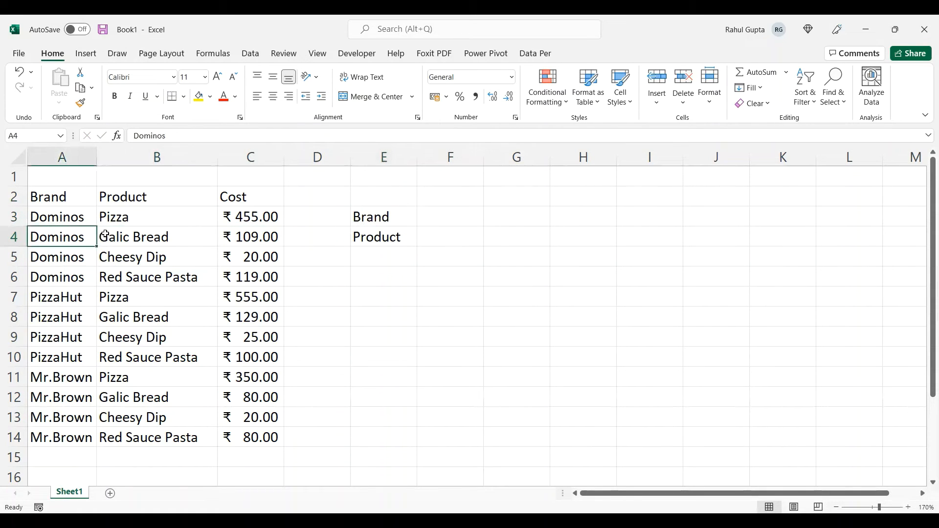
left_click(93, 221)
left_click(88, 298, "ctrl")
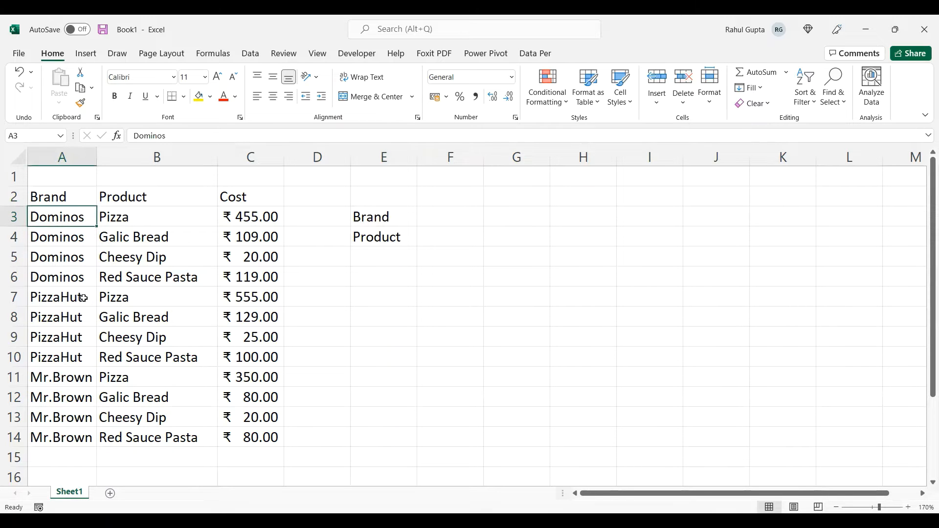
left_click(75, 378, "ctrl")
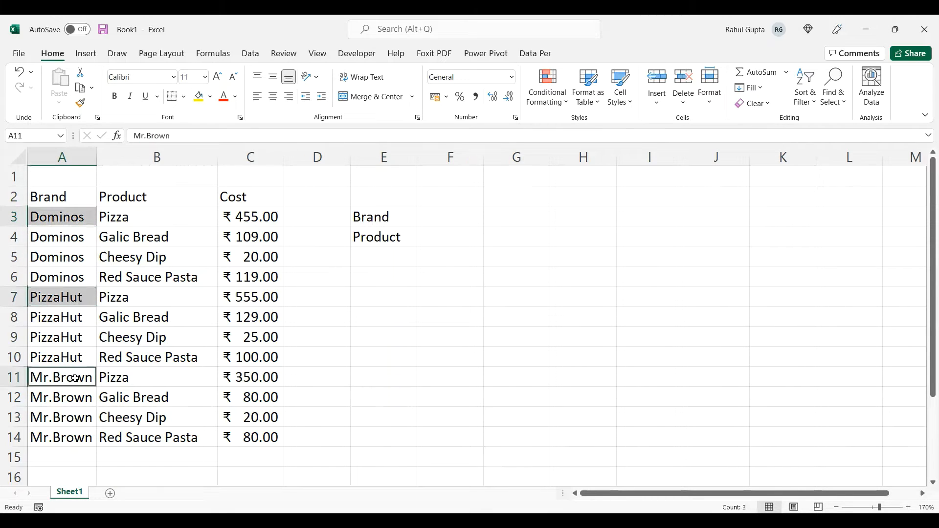
key("ctrl+c")
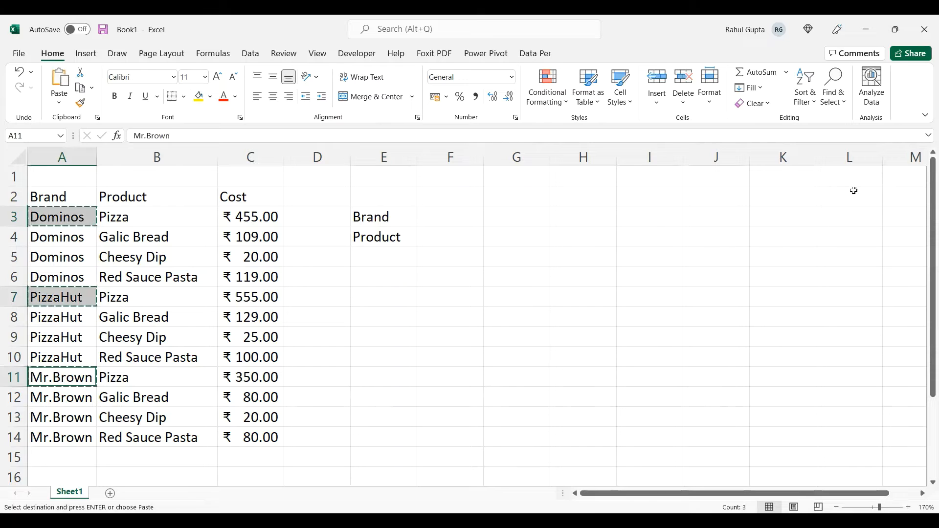
left_click(854, 192)
key("Right")
key("Right")
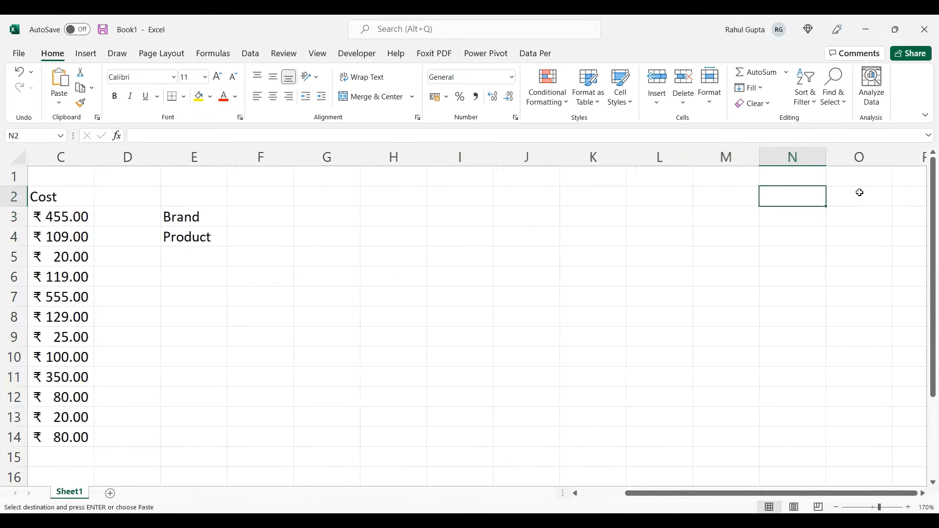
key("ctrl+v")
- Start a data validation rule of type List for cell F3, beside the Brand label
key("Left")
key("Left")
key("Left")
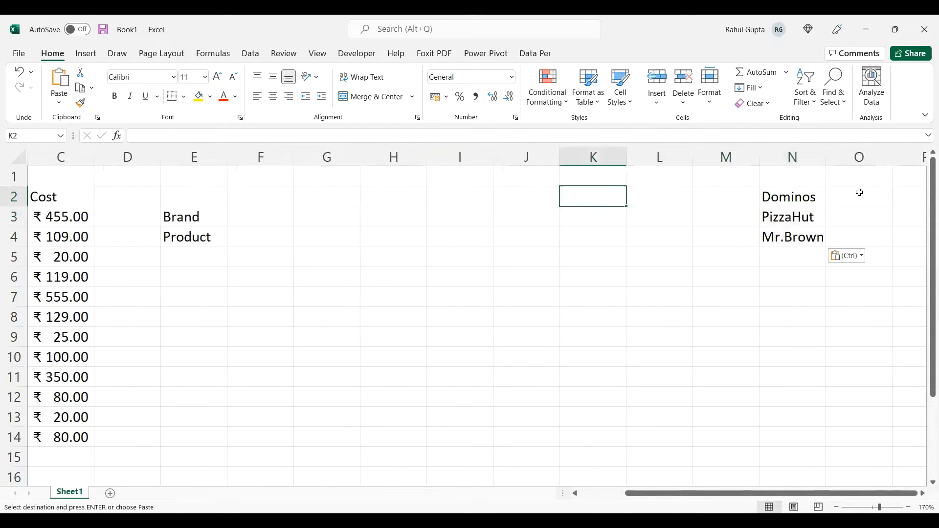
key("Left")
key("Left")
key("Left")
key("Left")
key("Left")
key("Down")
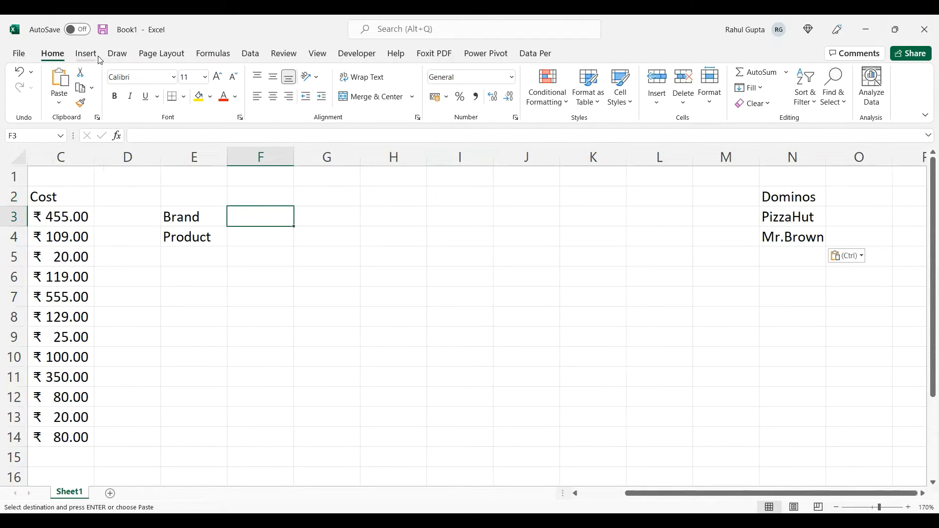
left_click(251, 55)
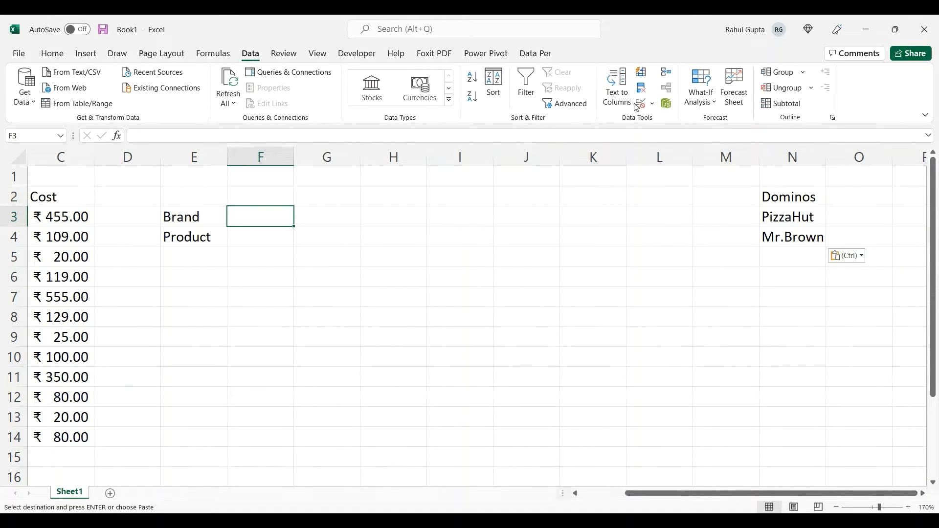
left_click(641, 105)
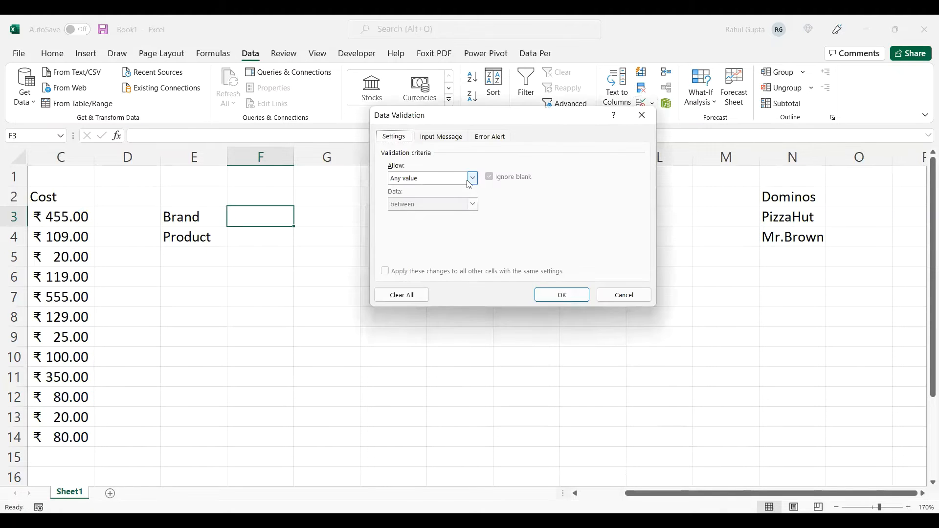
left_click(469, 180)
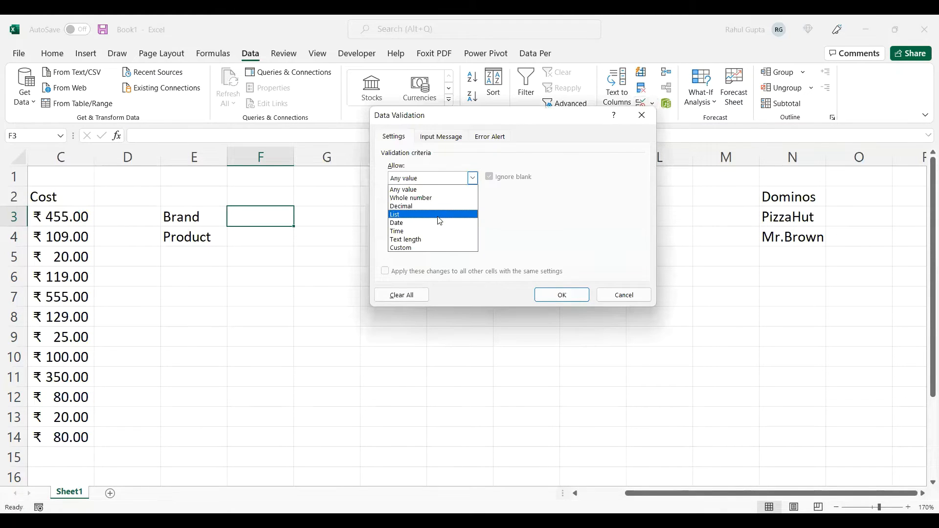
left_click(439, 221)
- Set the list source for F3 to =$N$2:$N$4 and apply the validation
left_click(563, 230)
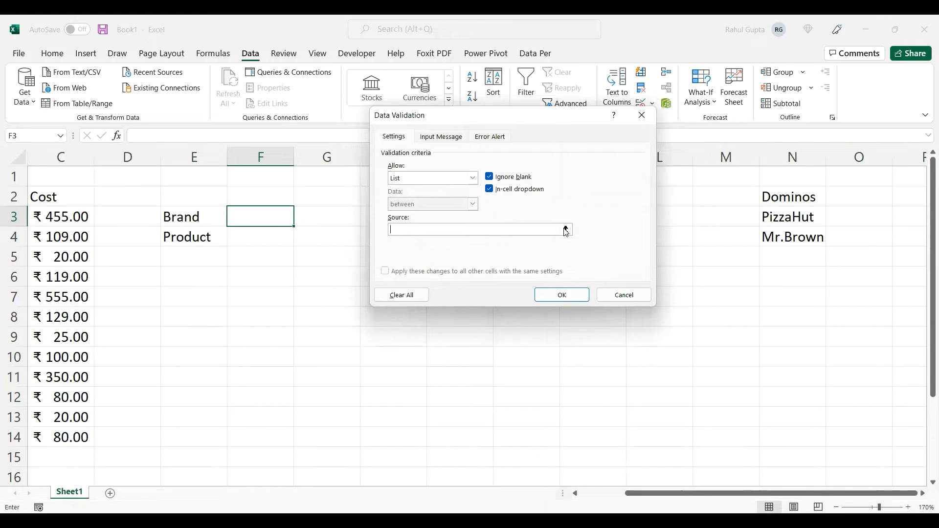
left_click(566, 231)
left_click(785, 199)
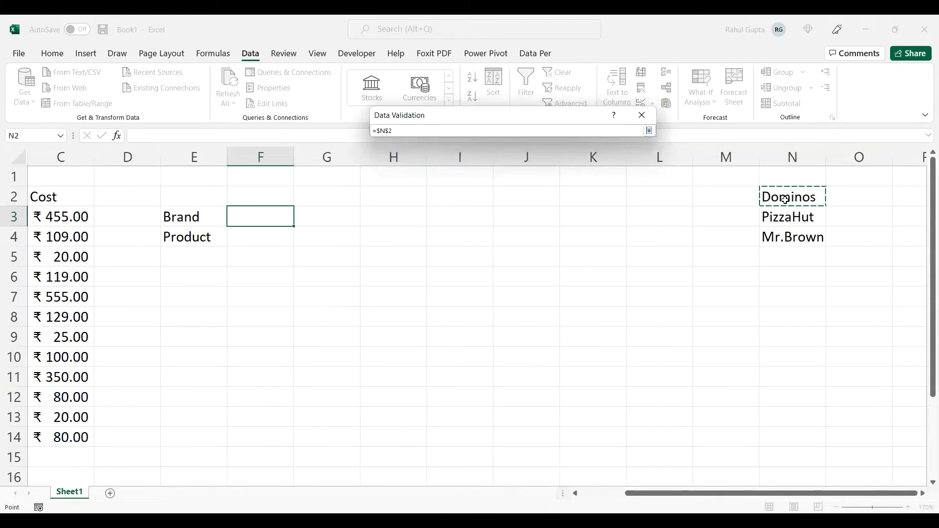
left_click_drag(785, 199, 788, 239)
left_click(650, 131)
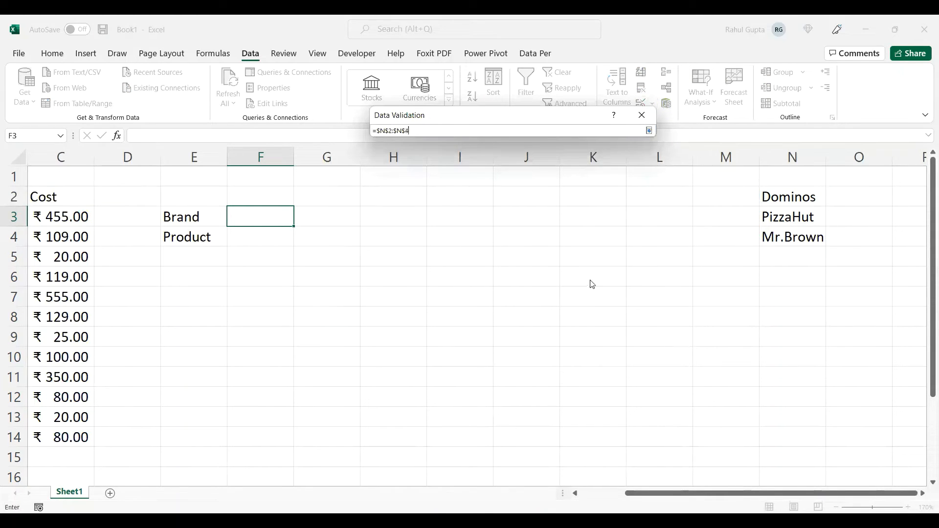
left_click(562, 295)
- Start a data validation rule of type List for cell F4, beside the Product label
left_click(267, 241)
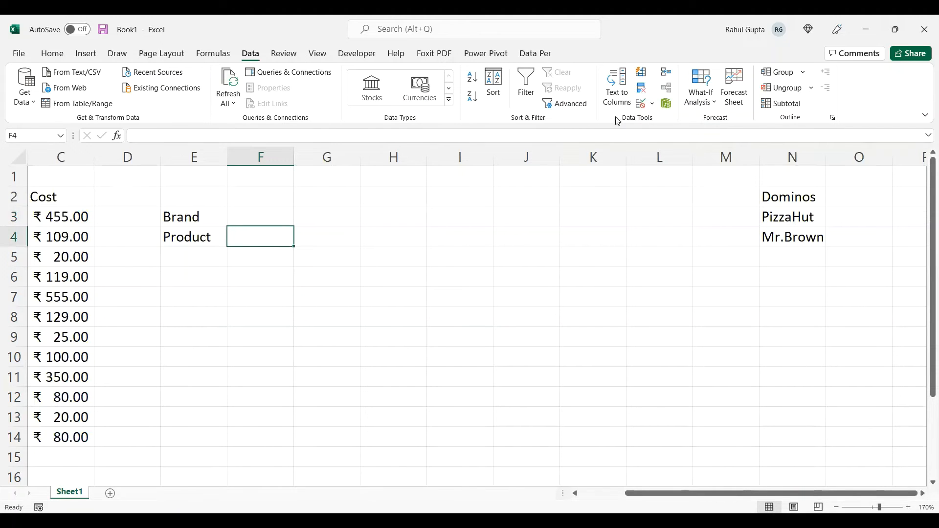
left_click(641, 105)
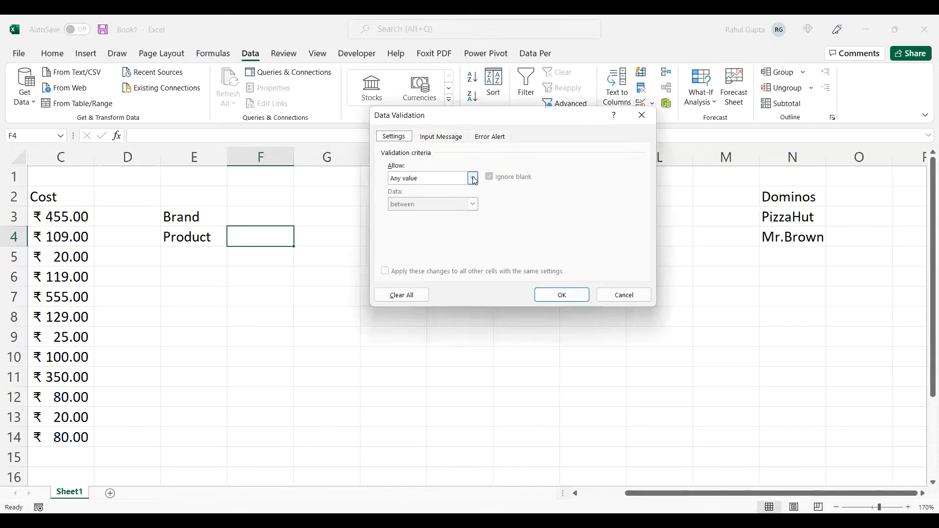
left_click(473, 179)
left_click(448, 215)
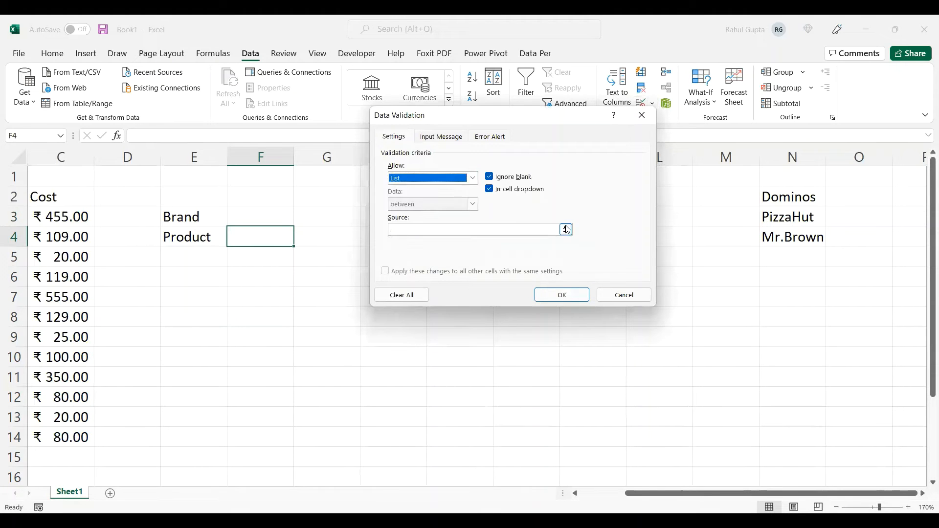
left_click(566, 230)
left_click(567, 230)
- Set the list source for F4 to =$B$3:$B$6 and apply the validation
left_click(108, 214)
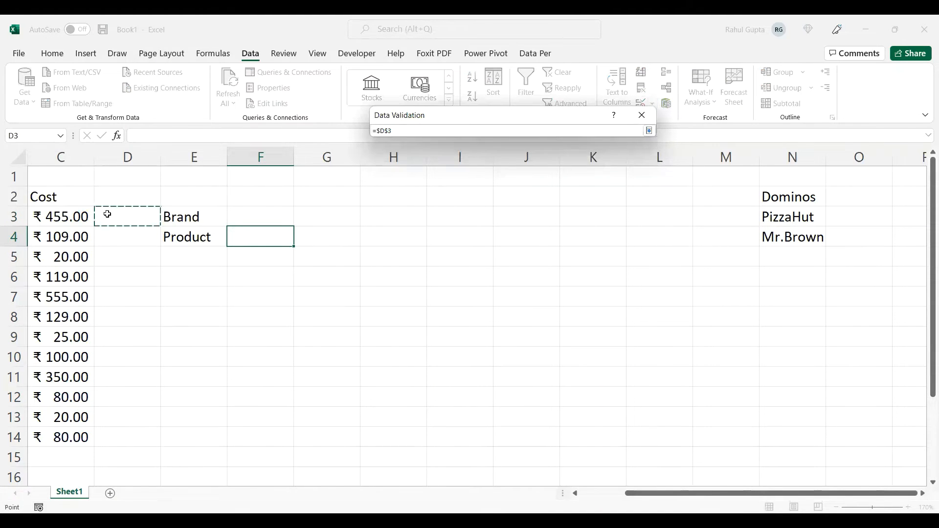
key("Left")
key("Left")
key("Left")
key("Right")
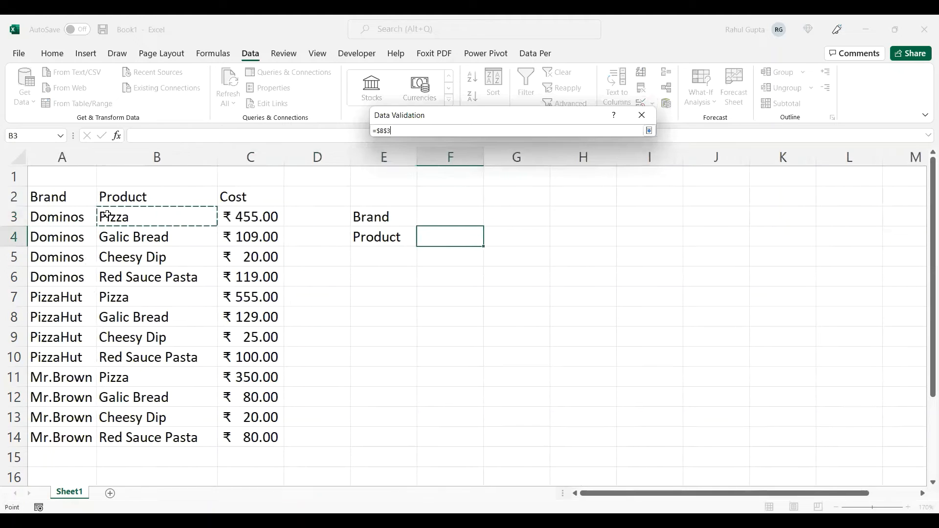
key("shift+Down")
key("shift+Down")
key("shift+Down")
left_click(650, 131)
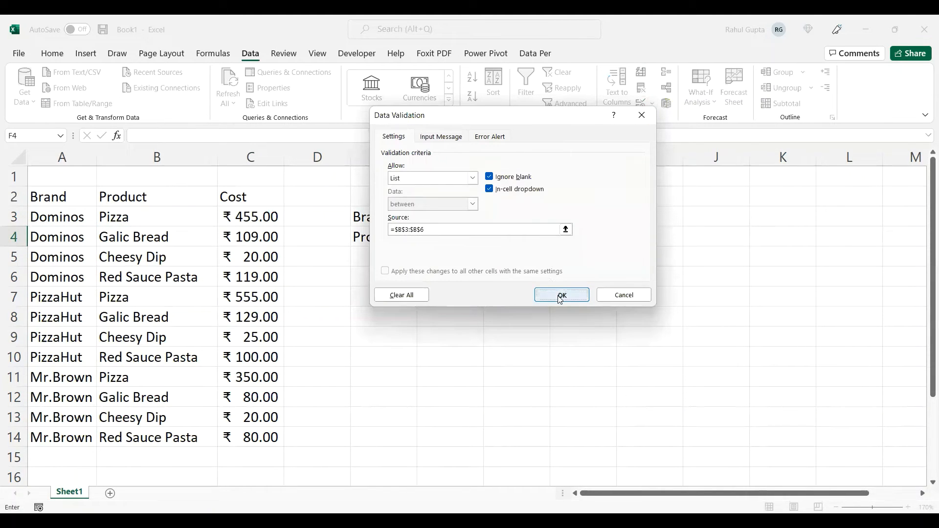
left_click(561, 296)
- Apply All Borders and Thick Outside Borders to the Brand and Product block E3:F4
left_click(359, 216)
key("shift+Right")
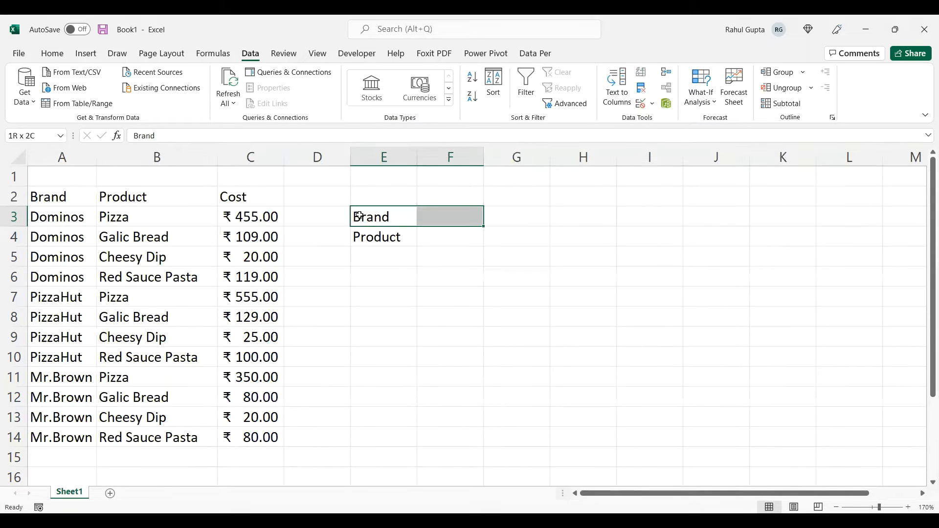
key("shift+Down")
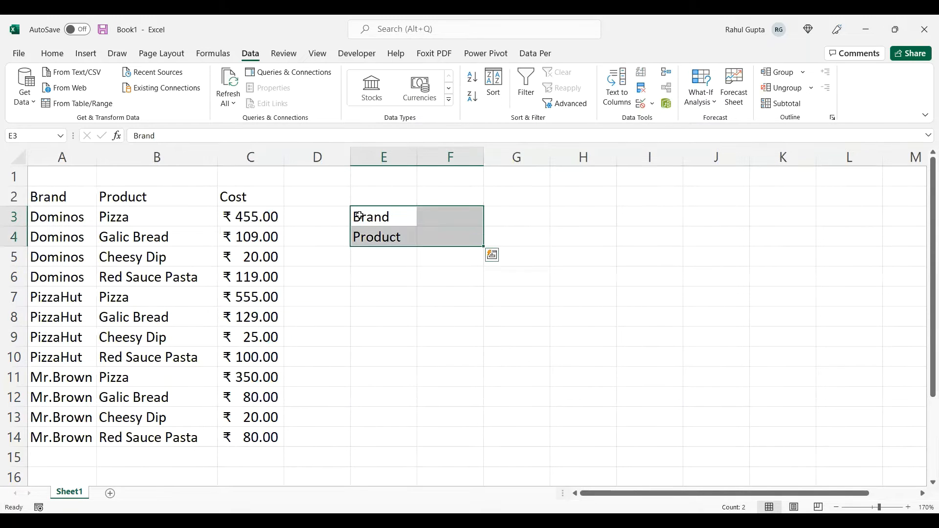
left_click(51, 53)
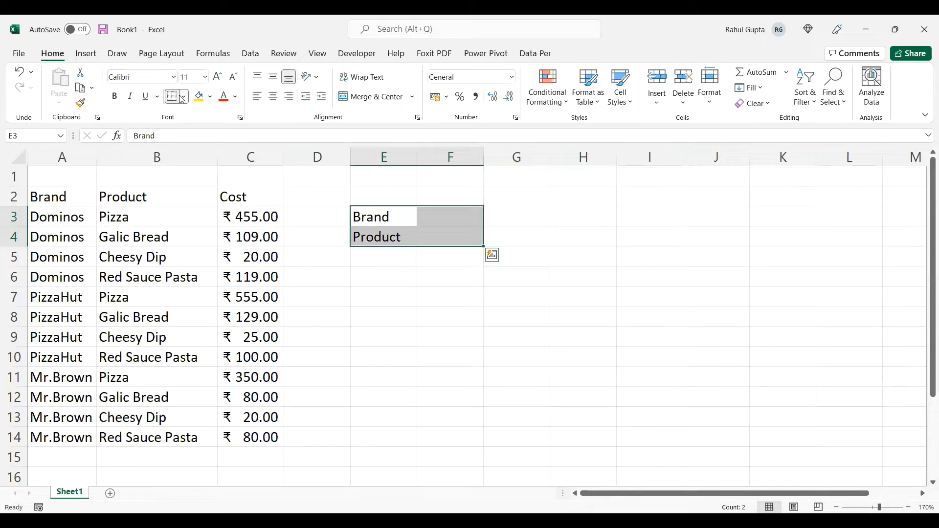
left_click(197, 228)
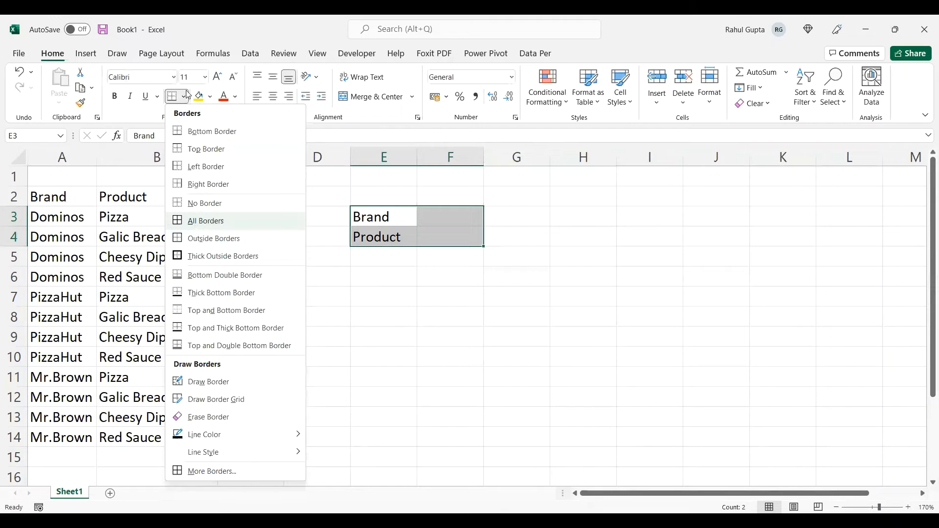
left_click(184, 96)
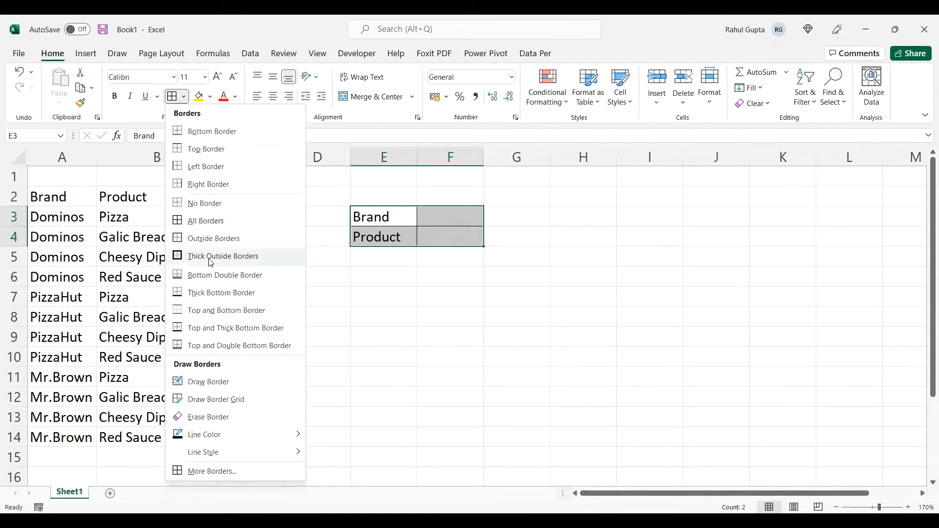
left_click(210, 256)
- Enter the label Cost in cell E6
left_click(379, 277)
type("Cost")
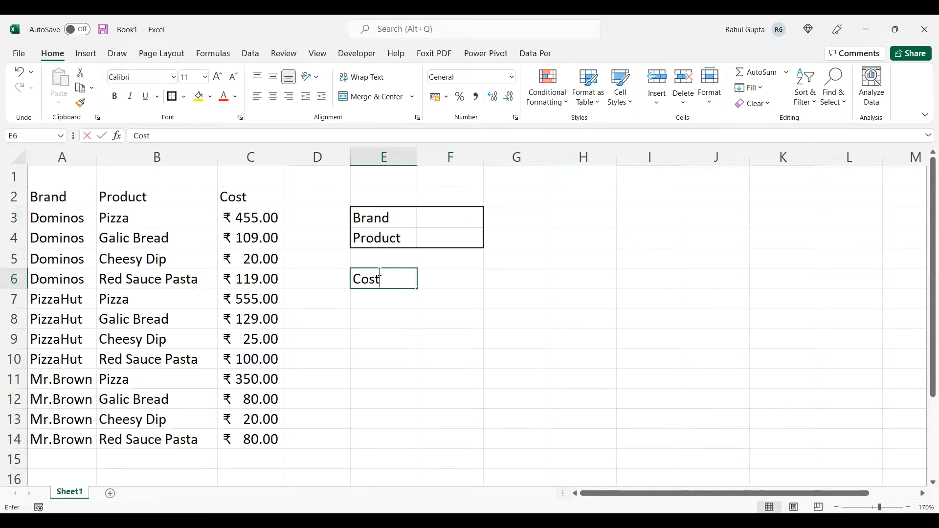
key("Tab")
- Apply All Borders and Thick Outside Borders to the Cost row E6:F6
left_click(380, 272)
key("shift+Right")
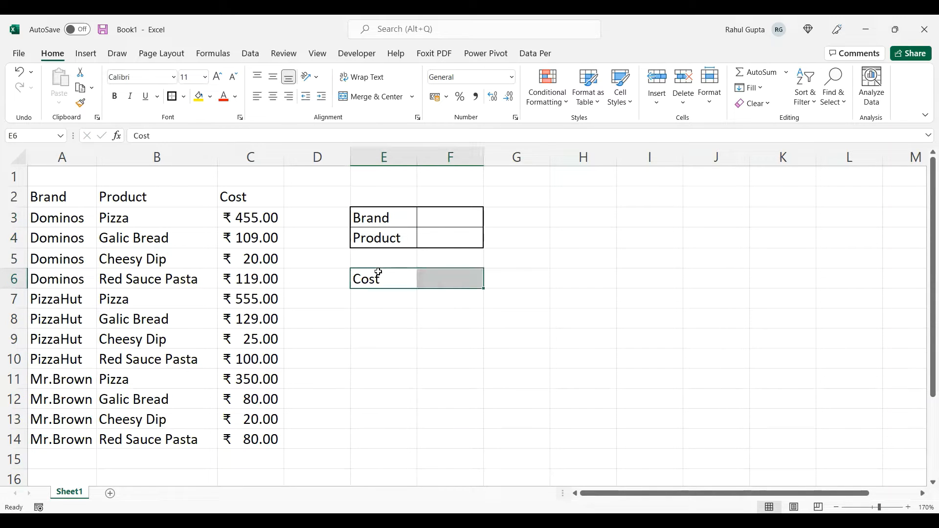
left_click(183, 97)
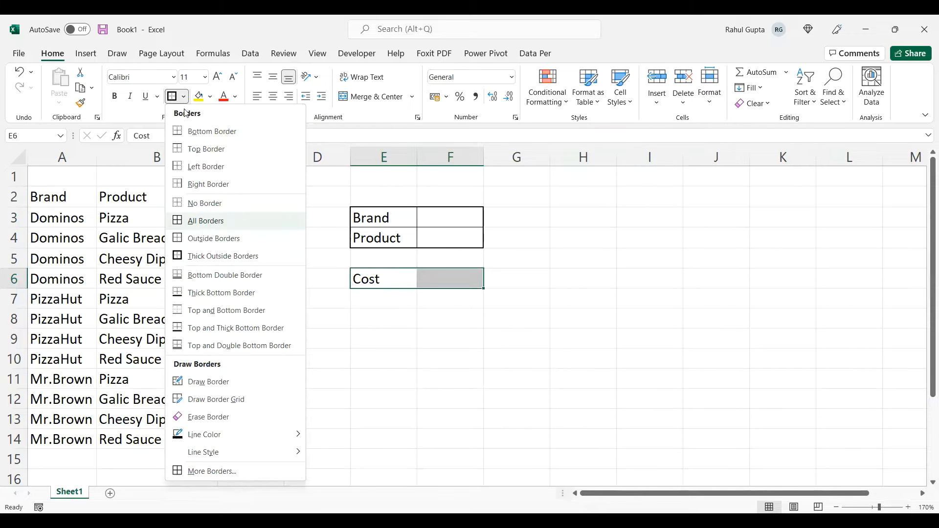
left_click(203, 221)
left_click(184, 97)
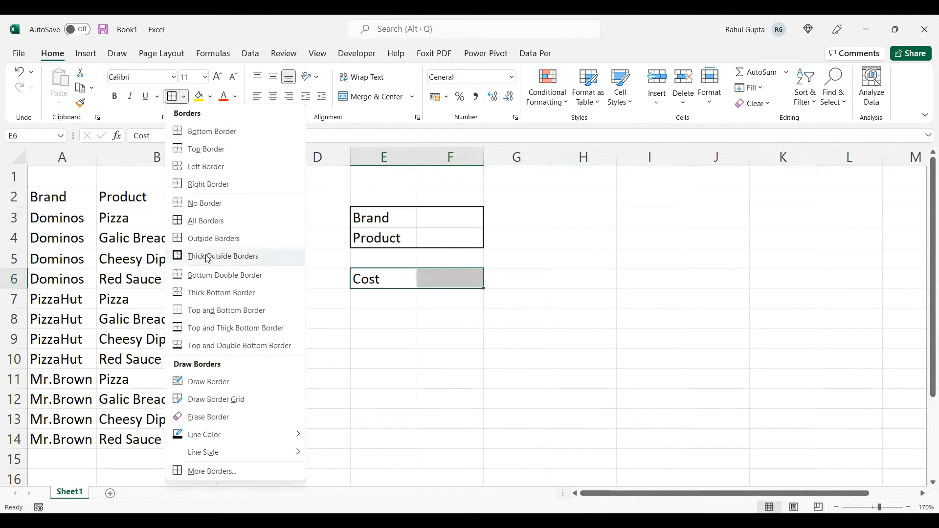
left_click(208, 258)
- Choose PizzaHut as the brand in F3 and Red Sauce Pasta as the product in F4, and autofit column F
left_click(453, 221)
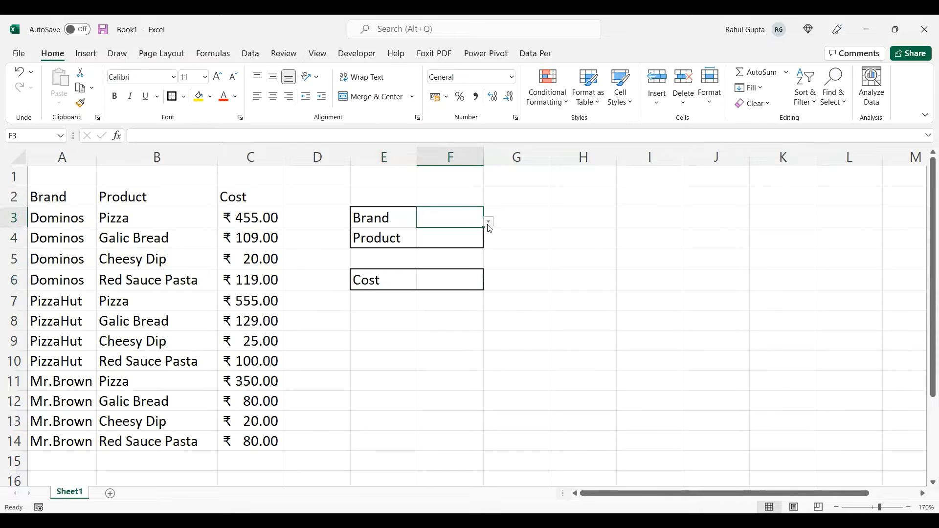
left_click(489, 222)
left_click(453, 248)
left_click(460, 239)
left_click(489, 242)
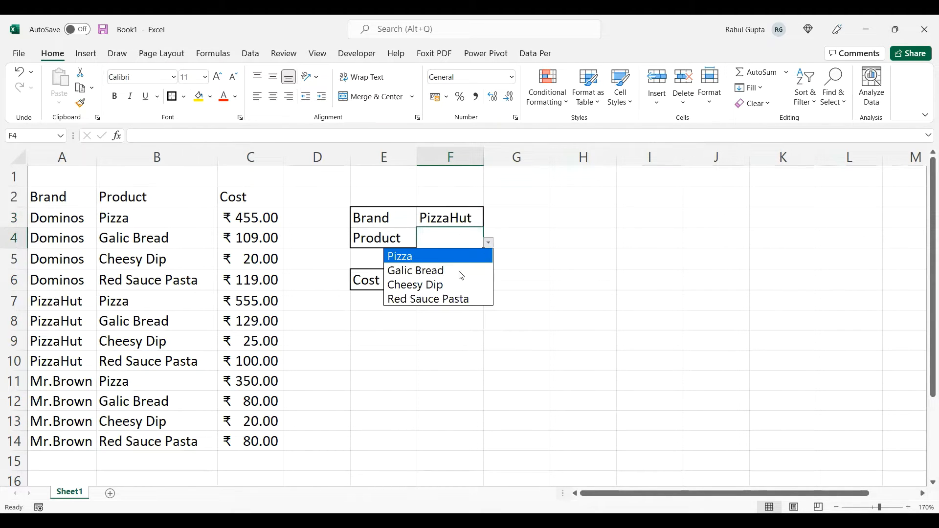
left_click(453, 299)
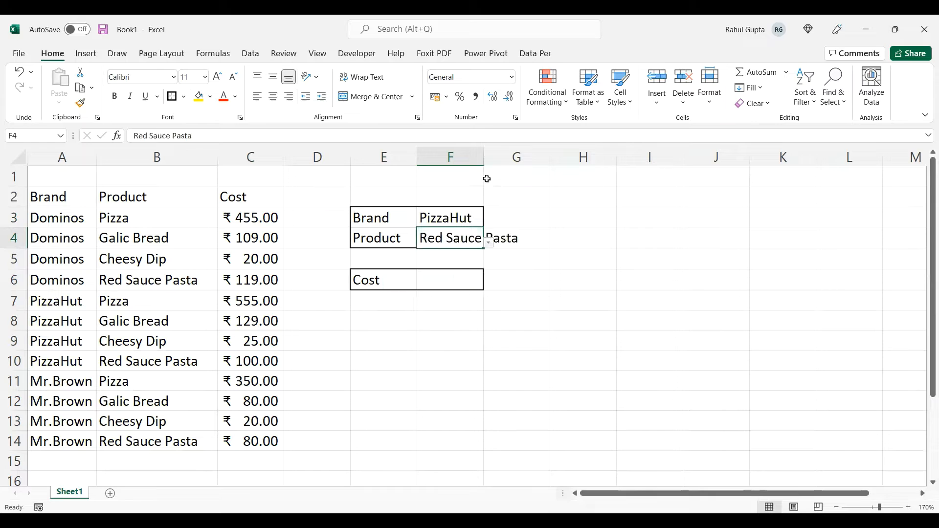
double_click(483, 156)
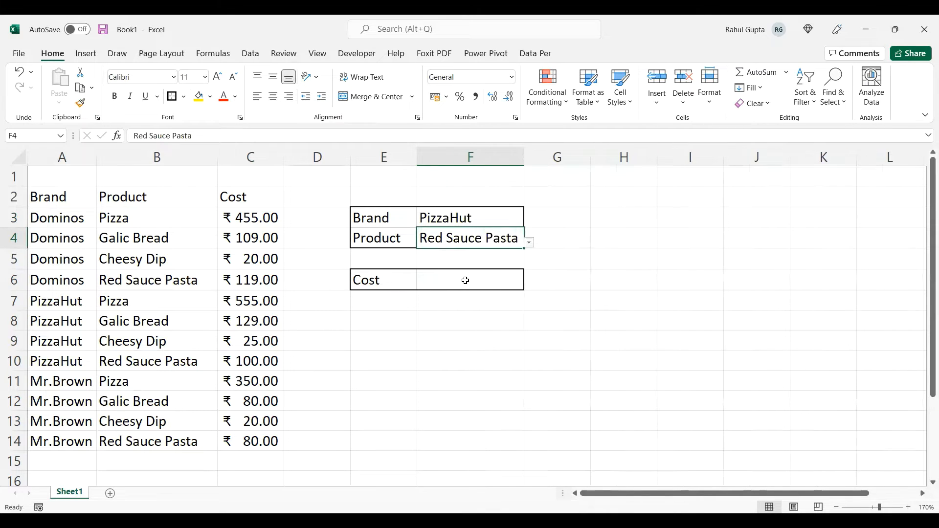
- Enter the label Index in cell E1
left_click(465, 280)
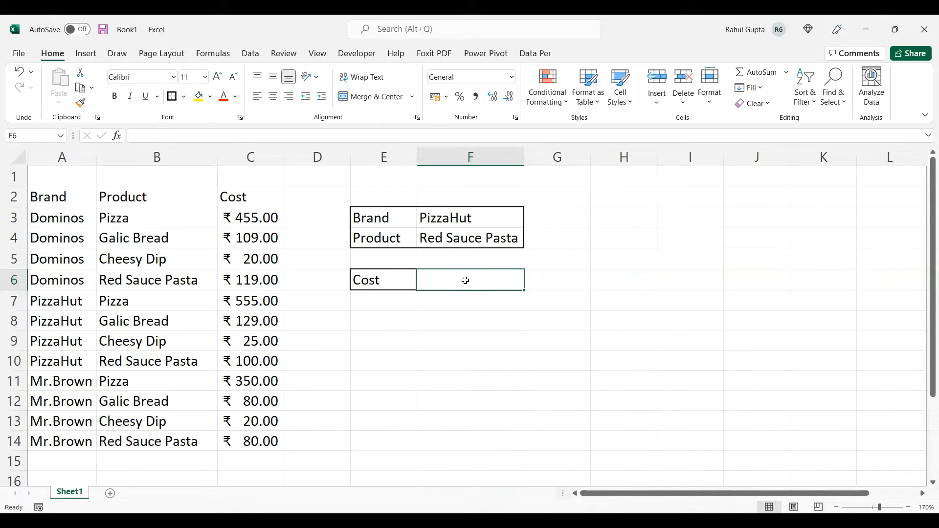
left_click(392, 173)
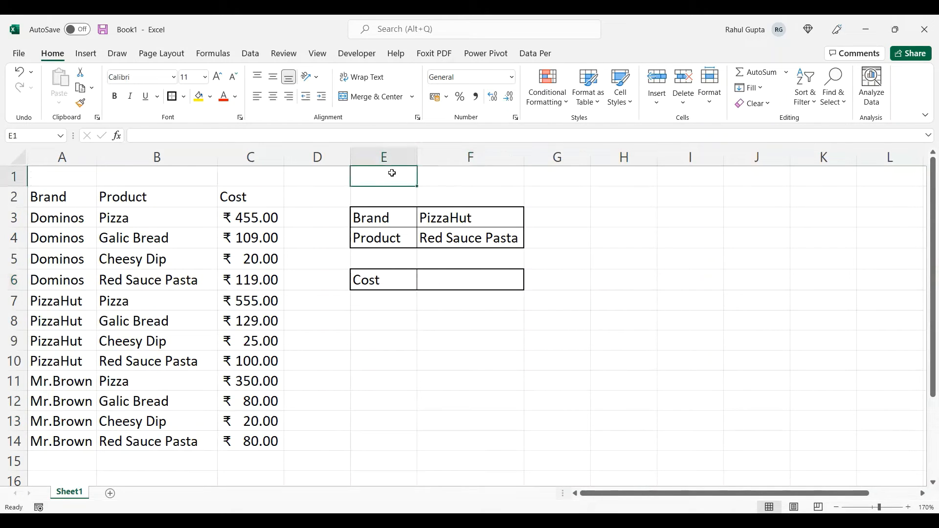
type("Index")
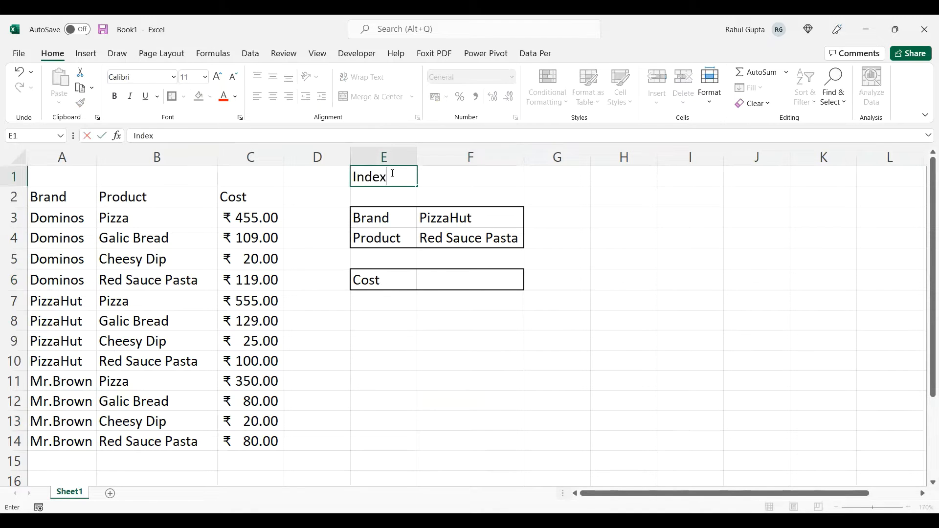
key("Tab")
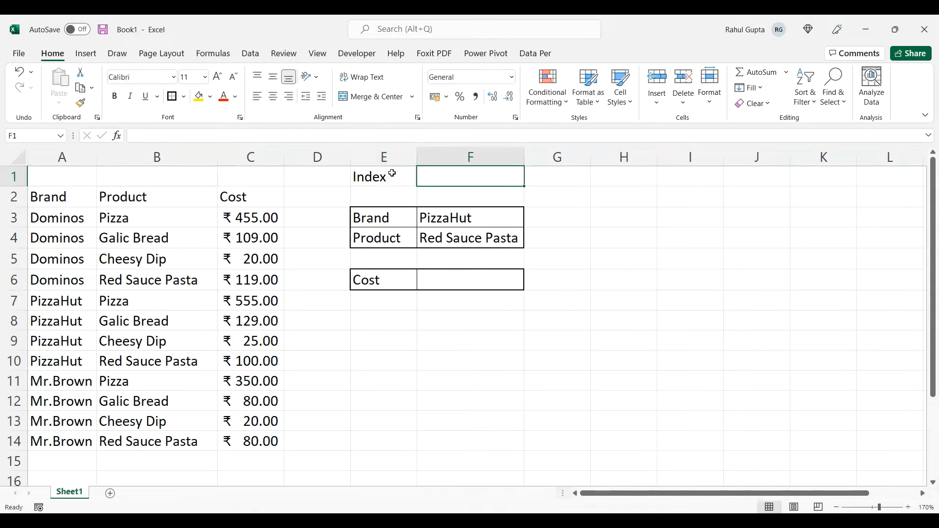
- Write the function syntax =INDEX(array,row_num,[column_num] as a text note in cell F1
type("=i")
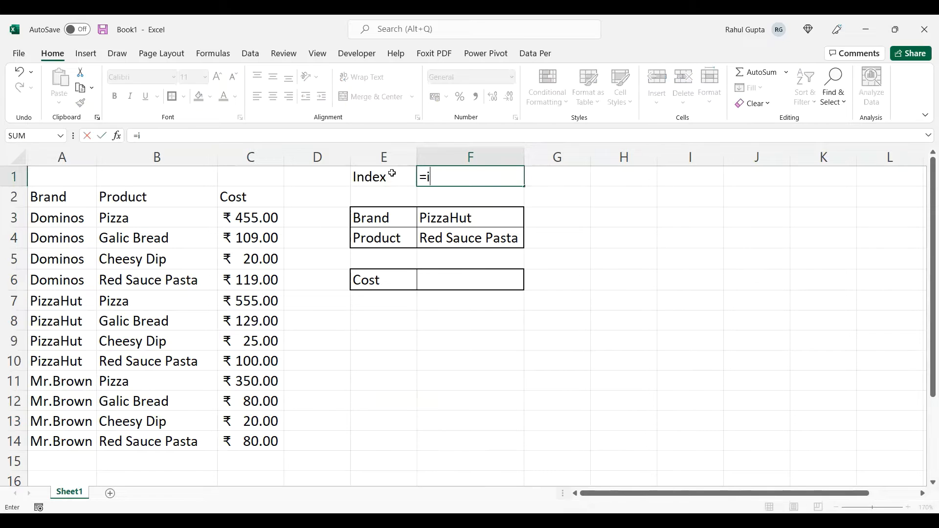
type("ndex(")
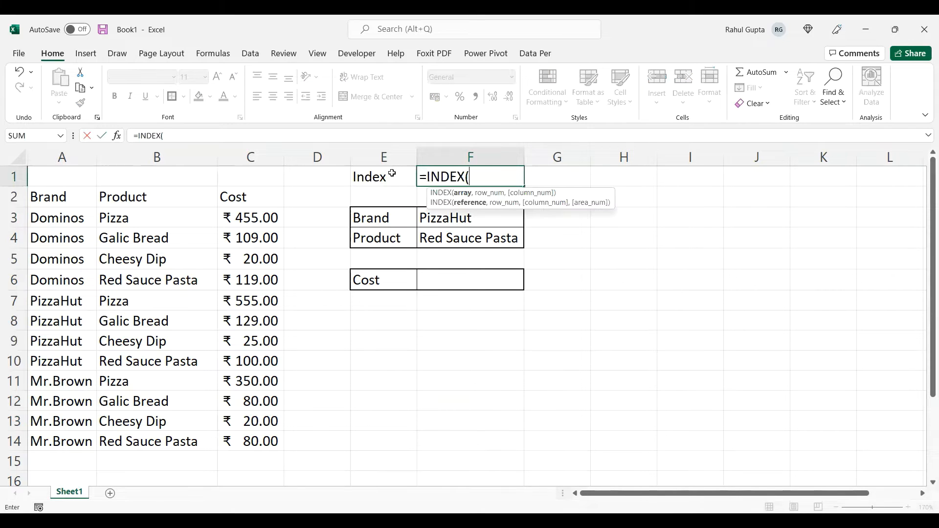
type("array")
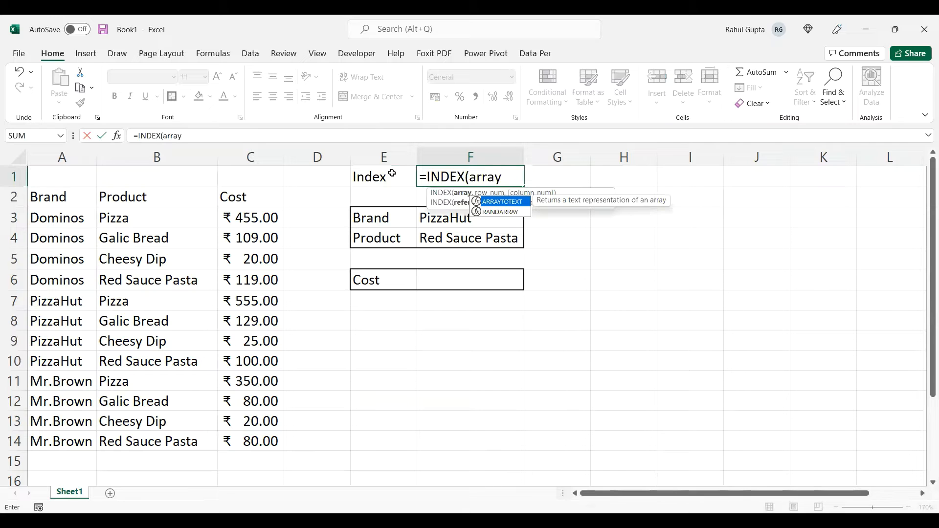
type(",row_num")
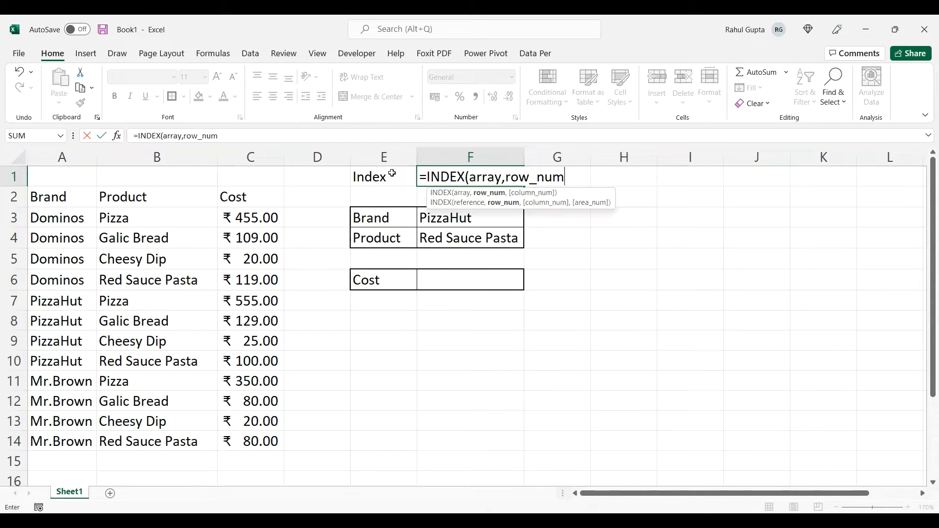
type(",[colum")
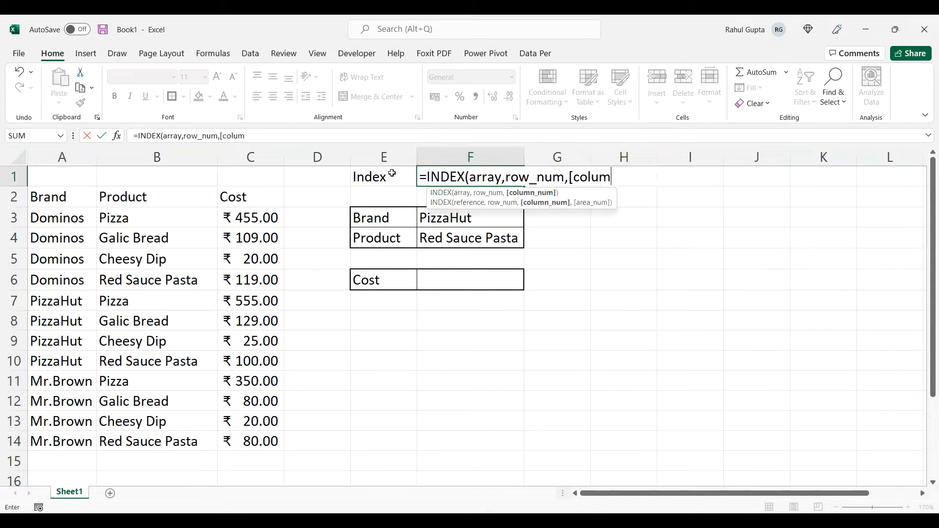
type("n_num]")
key("Return")
- Enter the label Match in cell I1 and right-align it
type("Match")
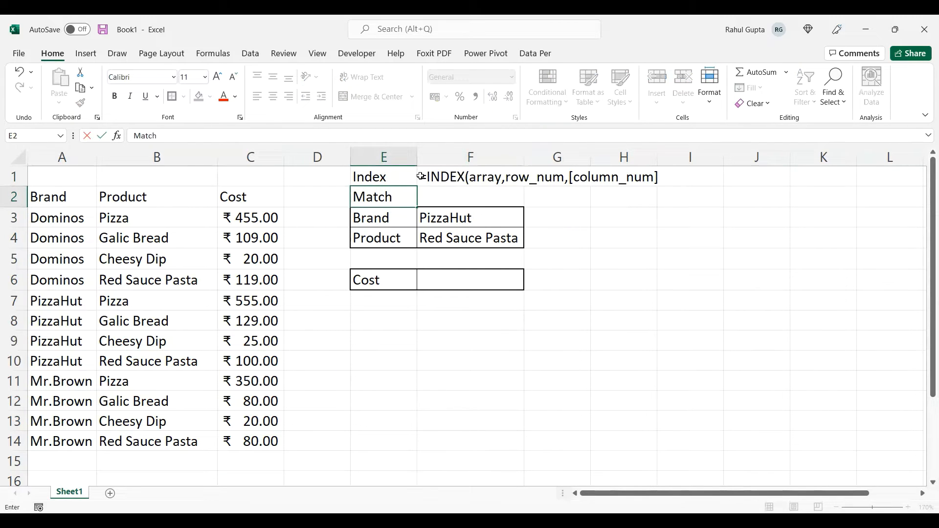
key("Escape")
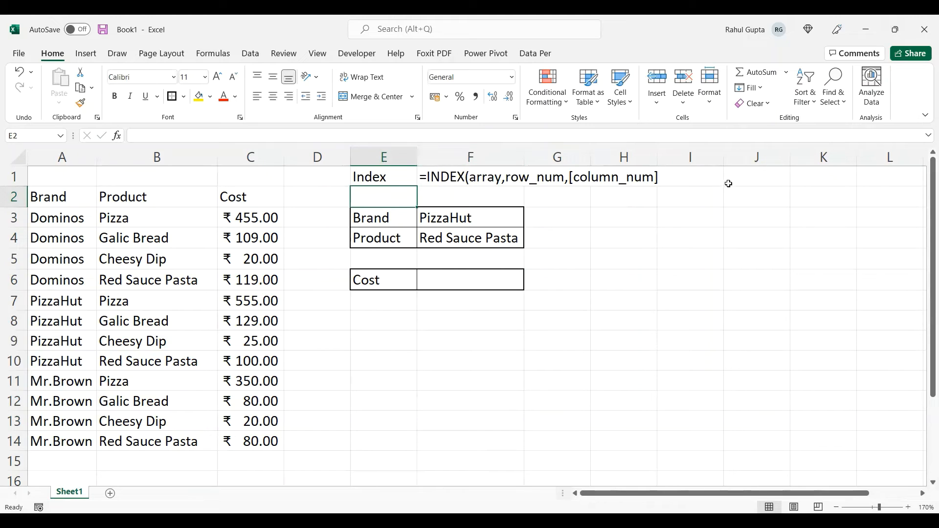
left_click(700, 177)
type("Match")
key("Tab")
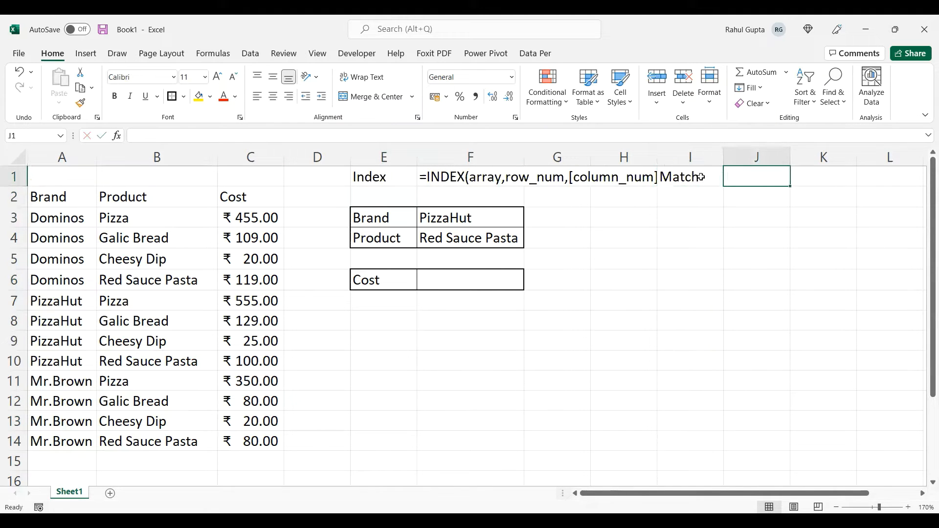
left_click(700, 177)
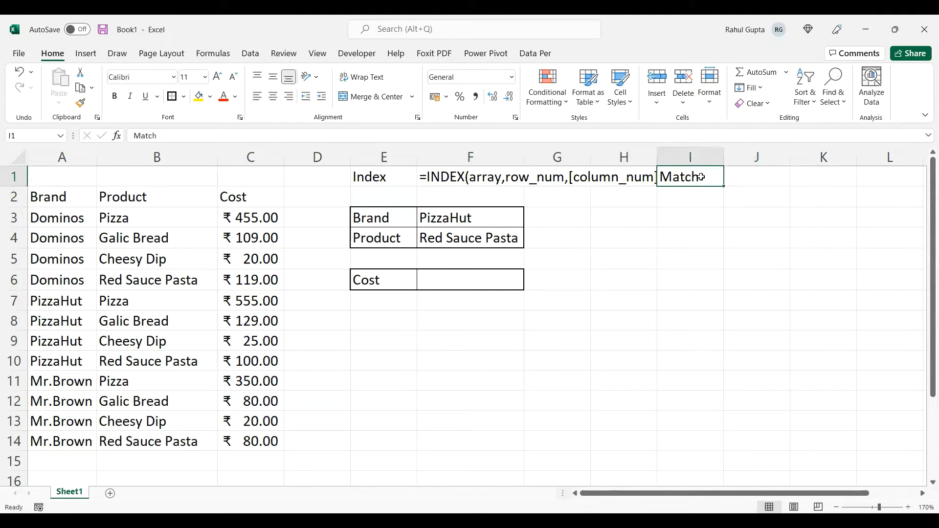
left_click(289, 96)
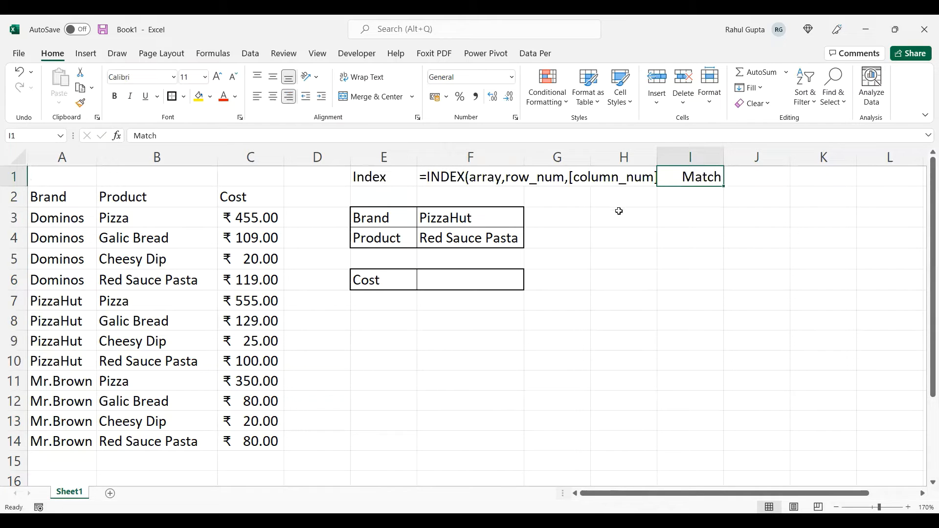
- Write the function syntax =MATCH(lookup_value,lookup_vector,[match_type]) as a text note in cell J1
left_click(741, 180)
type("=")
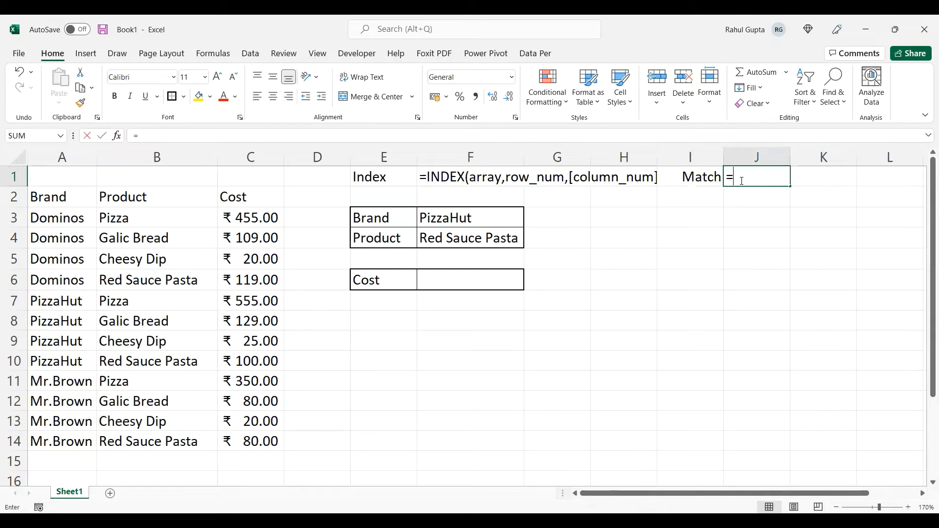
type("MATCH(")
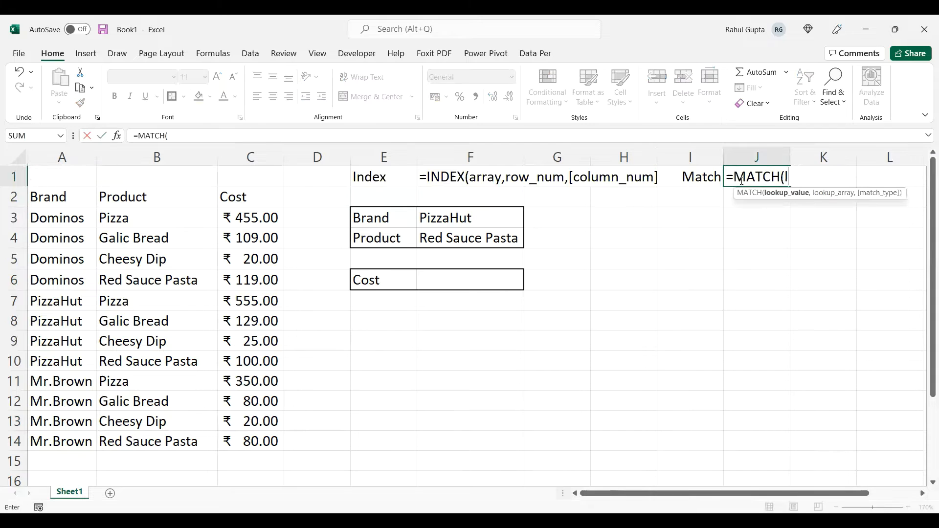
type("lookup_value")
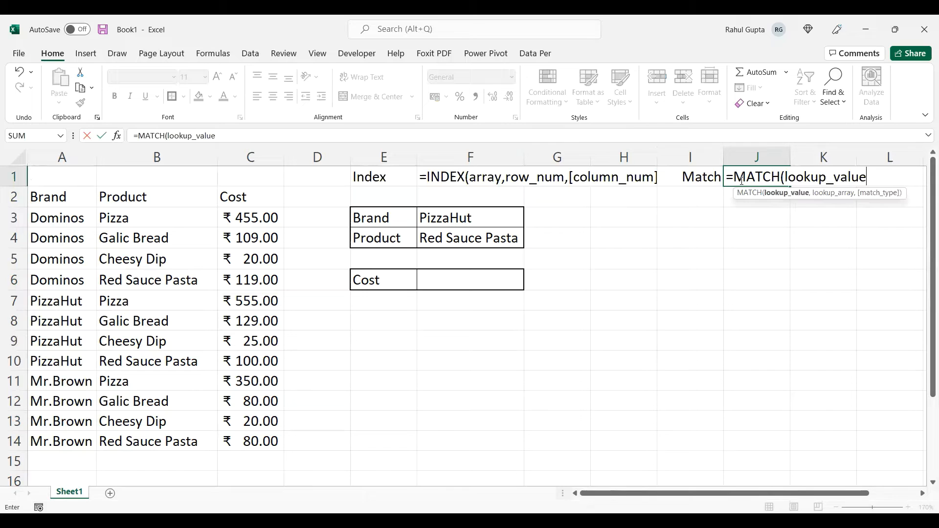
type(",lookup_vector")
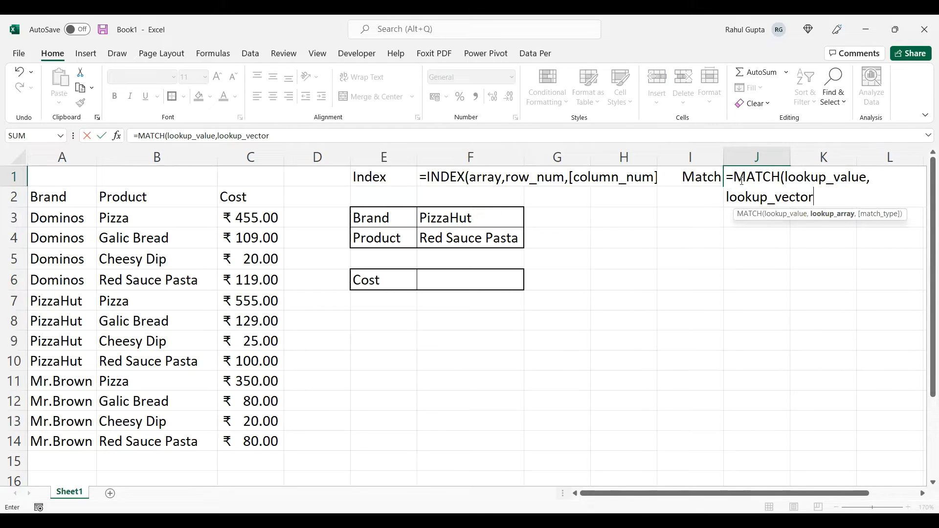
type(",[match_type")
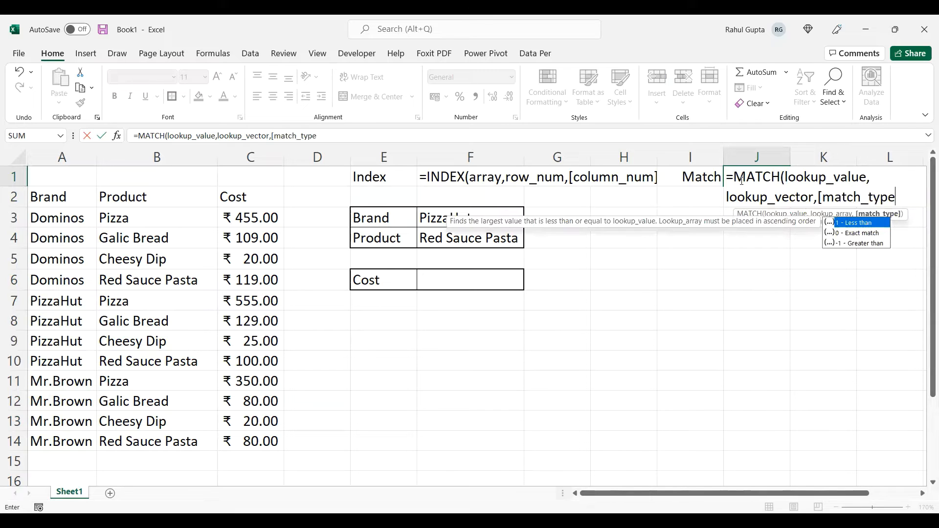
type("])")
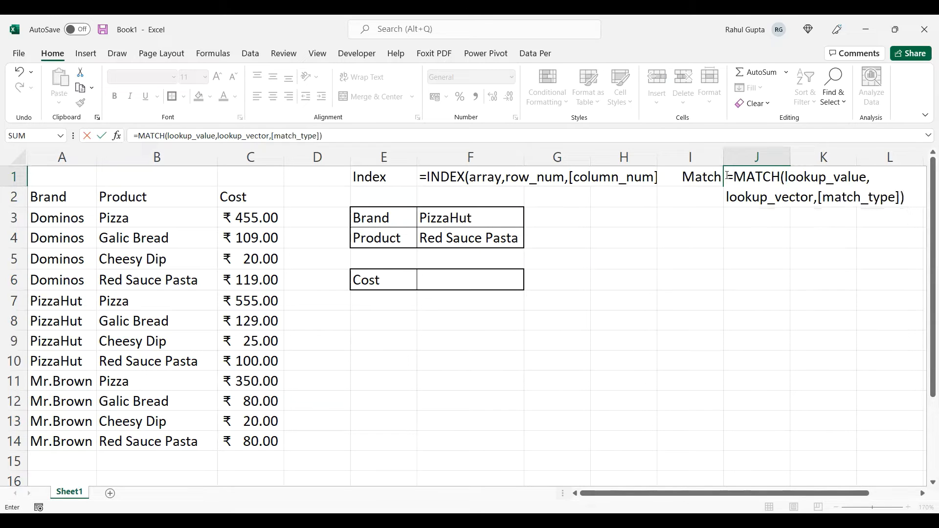
left_click(728, 176)
type("'")
key("Return")
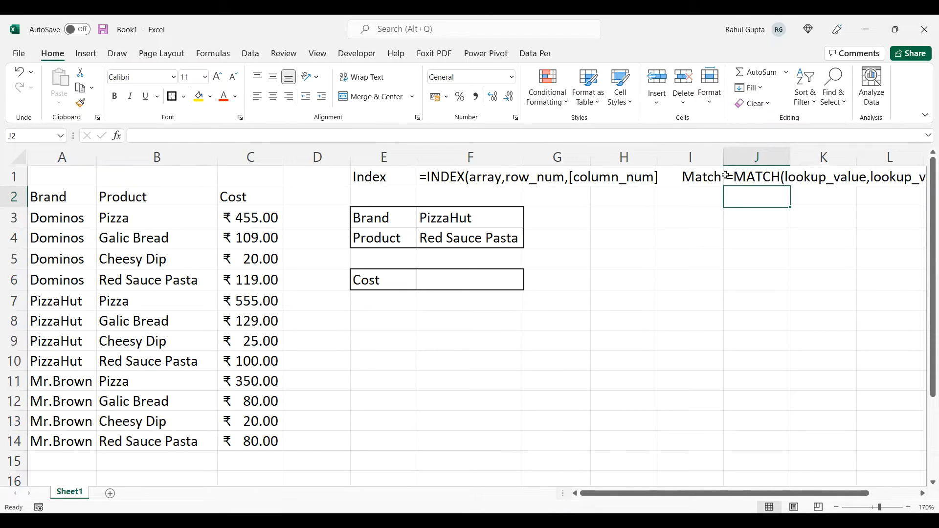
- Start an INDEX formula in the Cost result cell F6 with the absolute range $A$2:$C$14 as its array
key("Down")
key("Down")
key("Down")
key("Down")
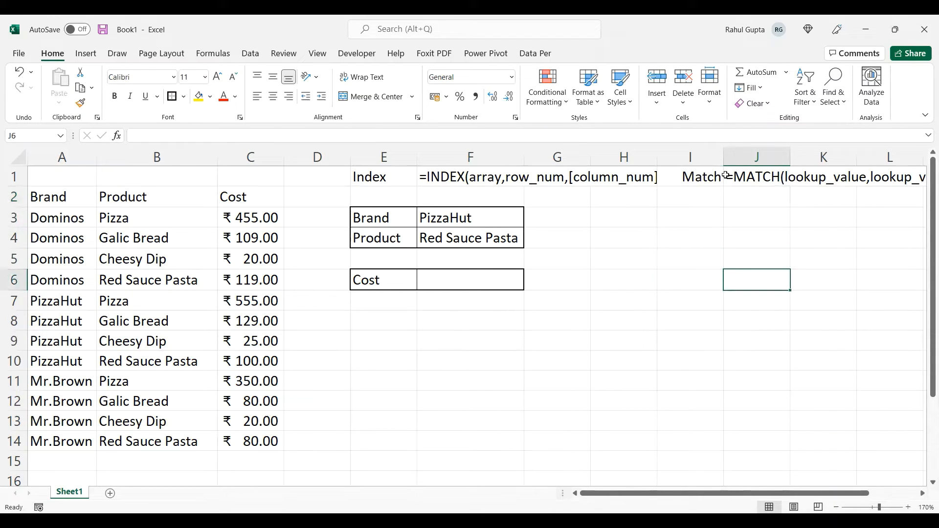
key("Left")
key("Left")
key("Left")
key("Left")
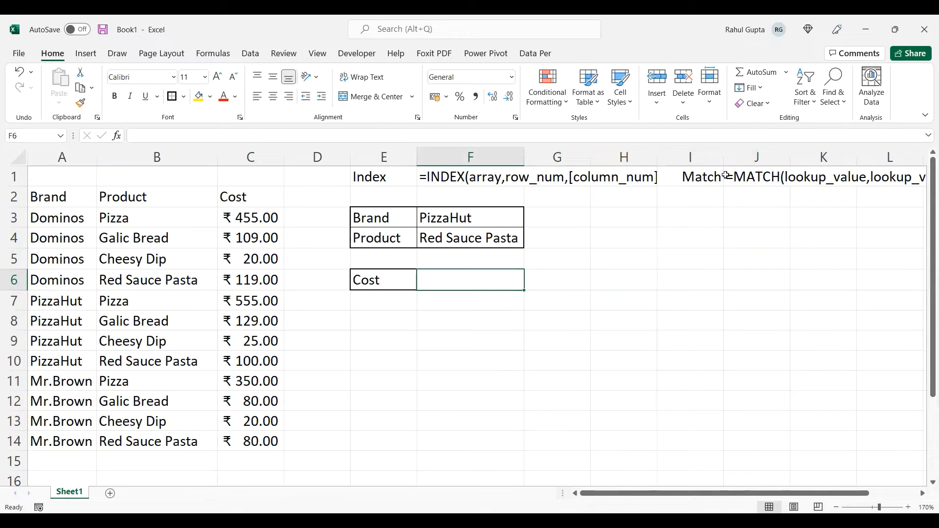
type("=")
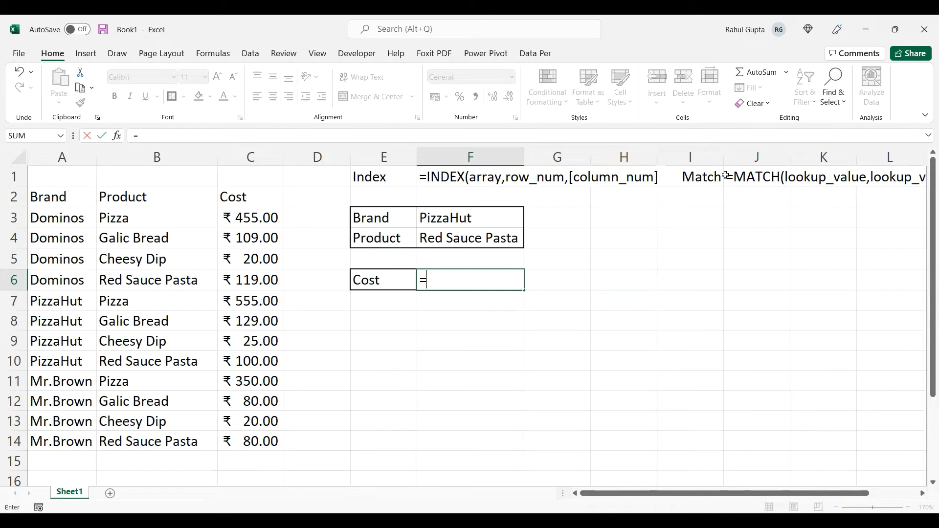
type("INDEX(")
key("Left")
key("Left")
key("Left")
key("Left")
key("Left")
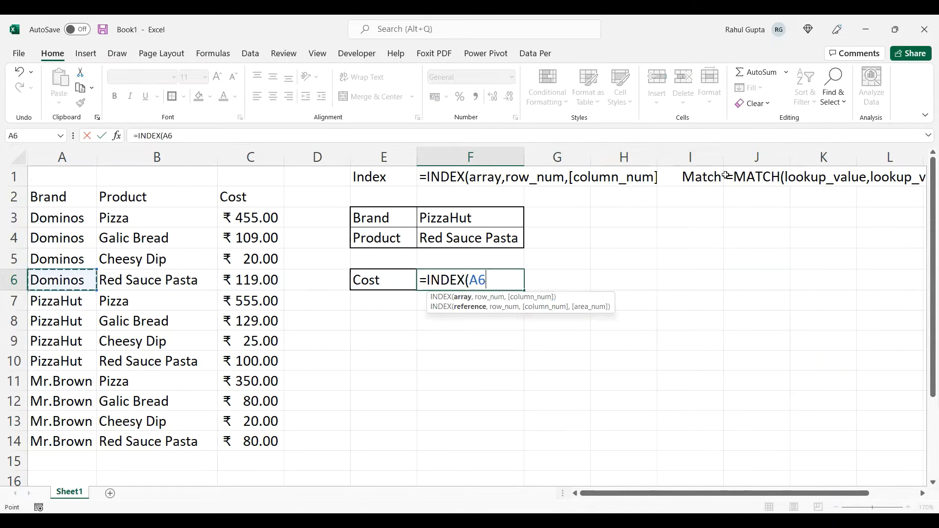
key("Up")
key("Up")
key("Up")
key("Up")
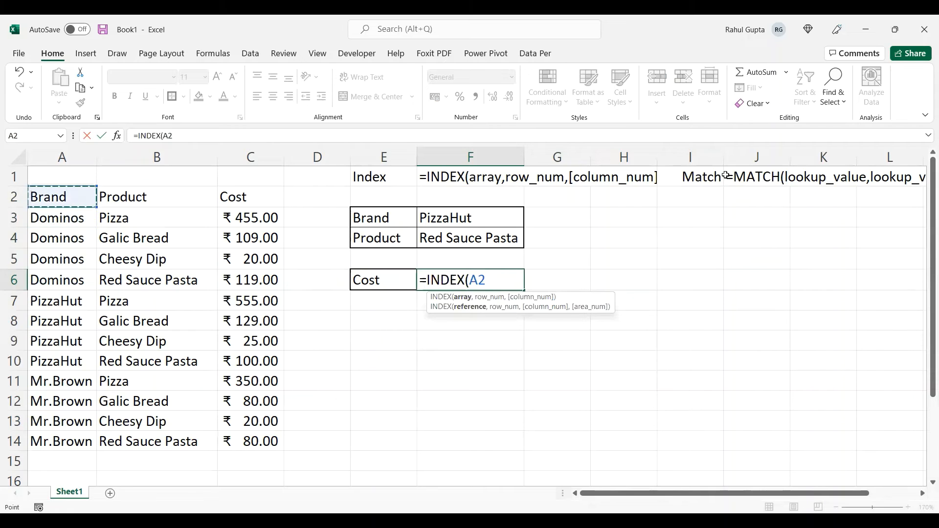
key("ctrl+shift+Down")
key("ctrl+shift+Right")
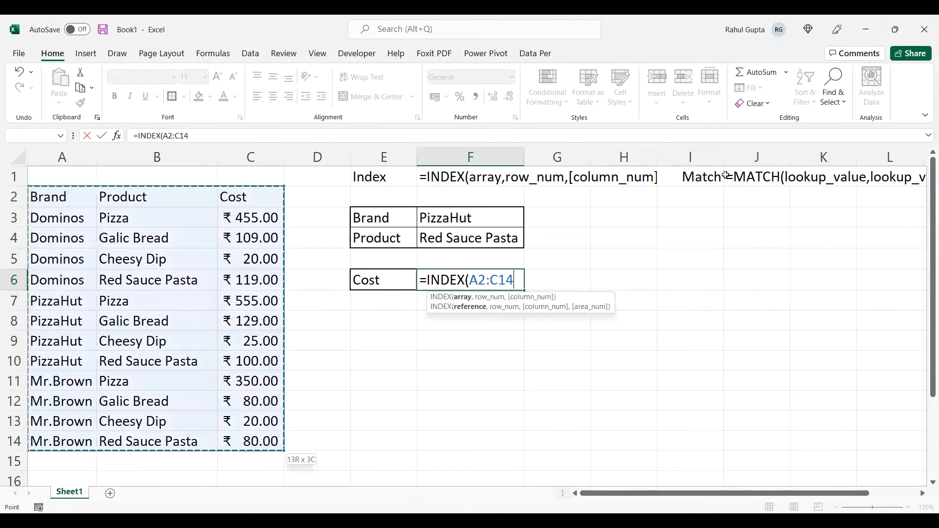
key("F4")
type(",")
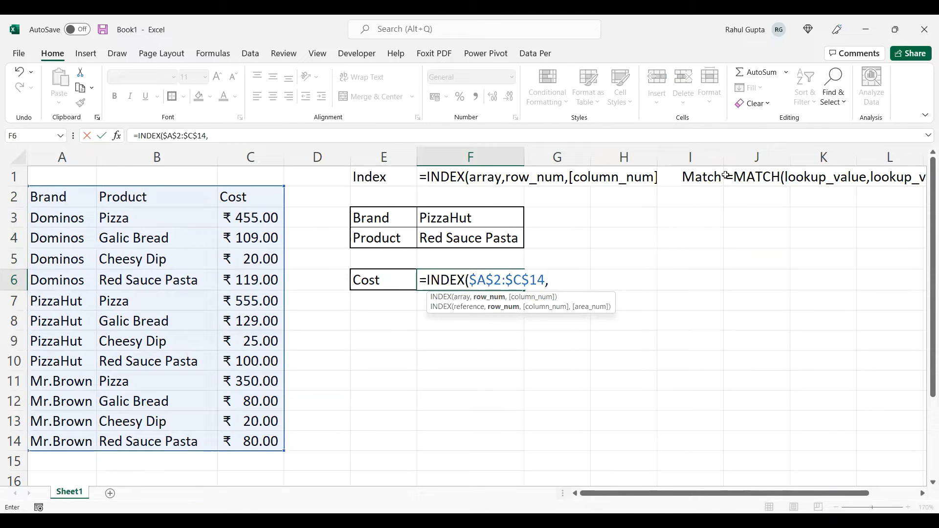
- Nest a MATCH function as the row number, with the joined absolute references $F$3&$F$4 as its lookup value
type("MATCH(")
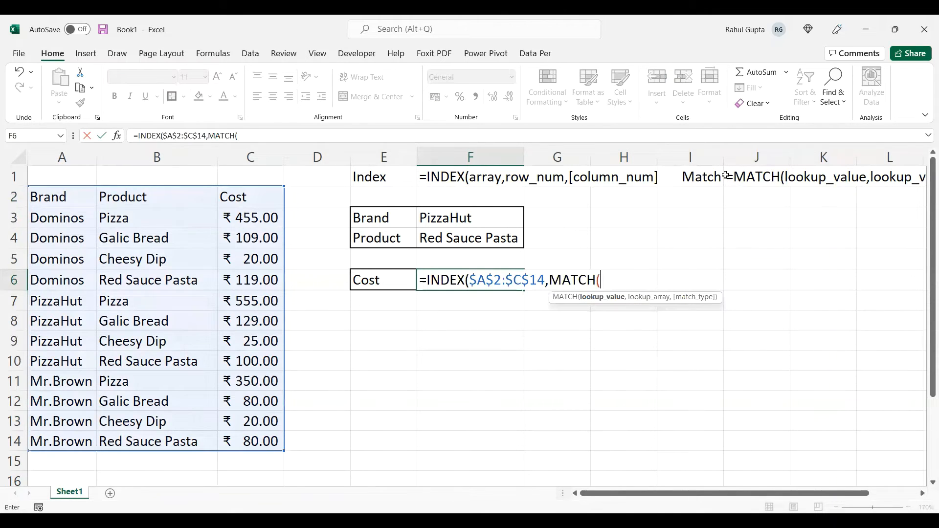
key("Up")
key("Up")
key("Up")
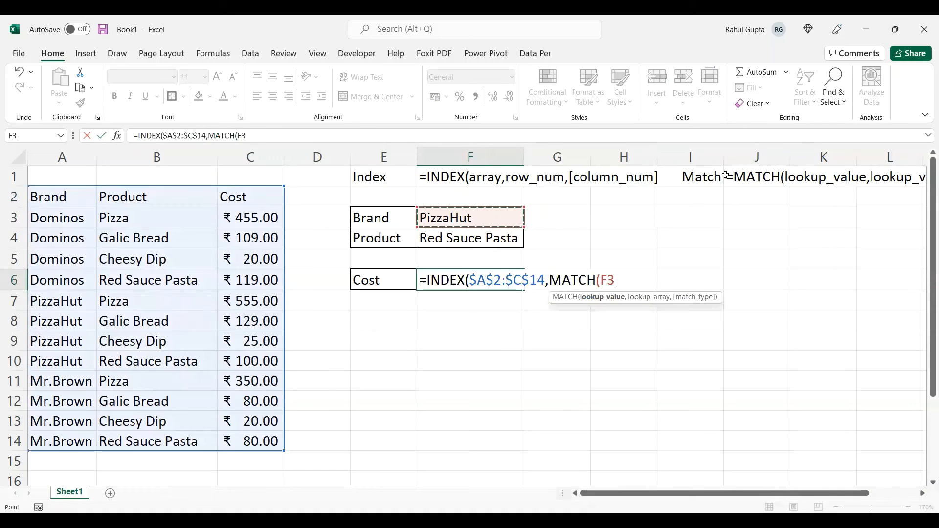
key("F4")
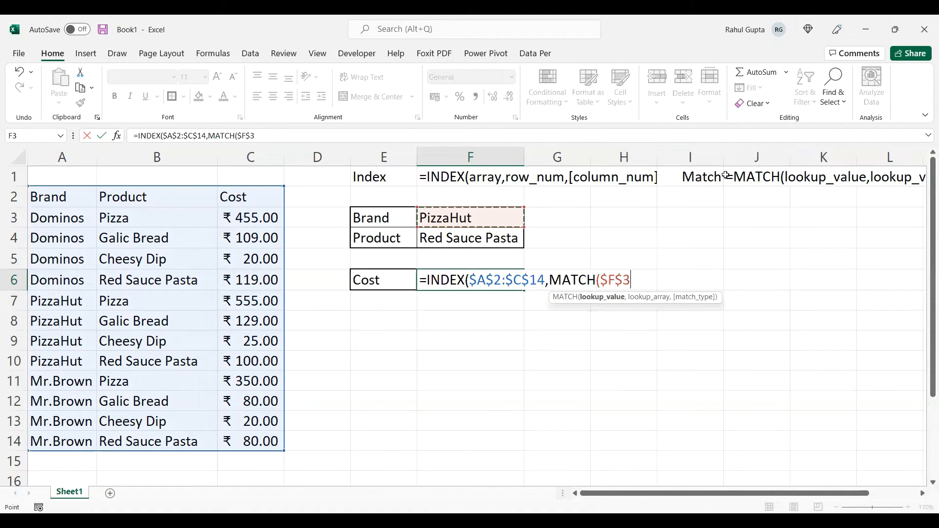
type("&")
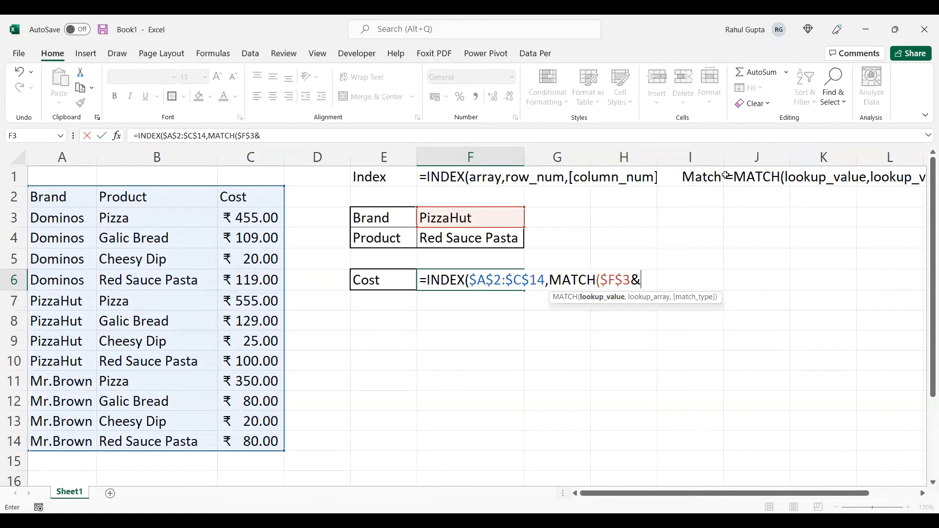
key("Up")
key("Up")
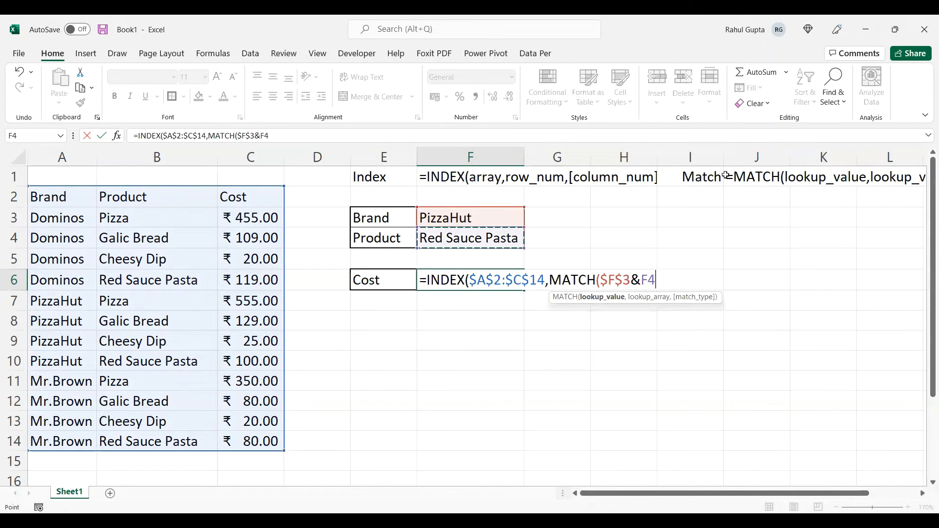
key("F4")
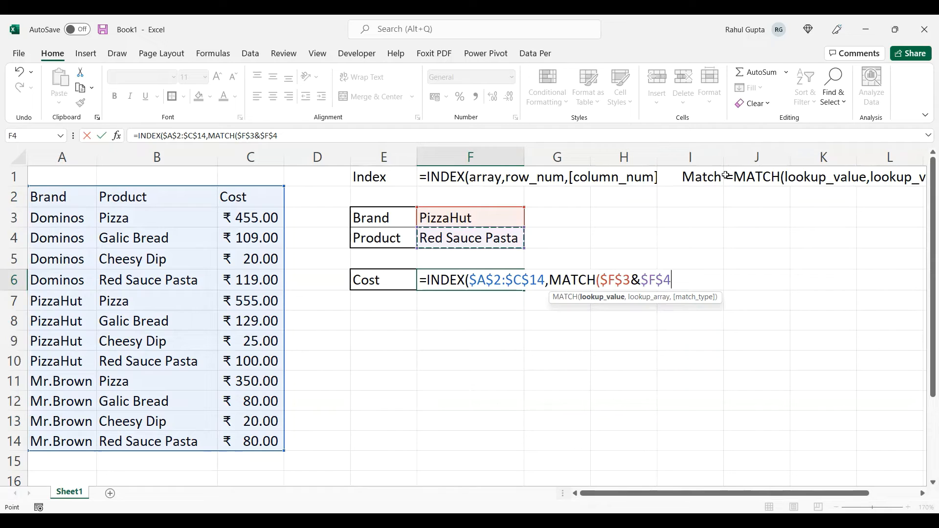
- Add the Brand column as the absolute range $A$2:$A$14 to the MATCH lookup array
type(",")
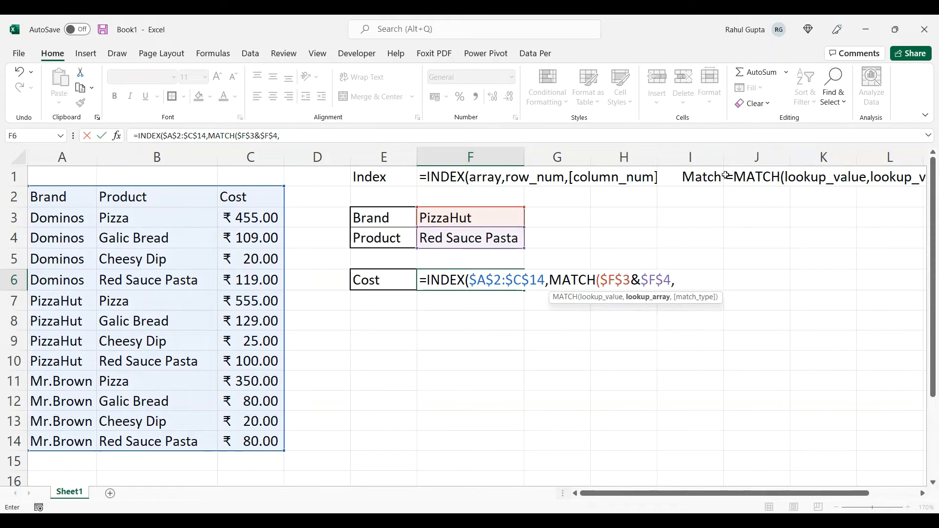
key("Left")
key("Left")
key("Left")
key("Left")
key("Left")
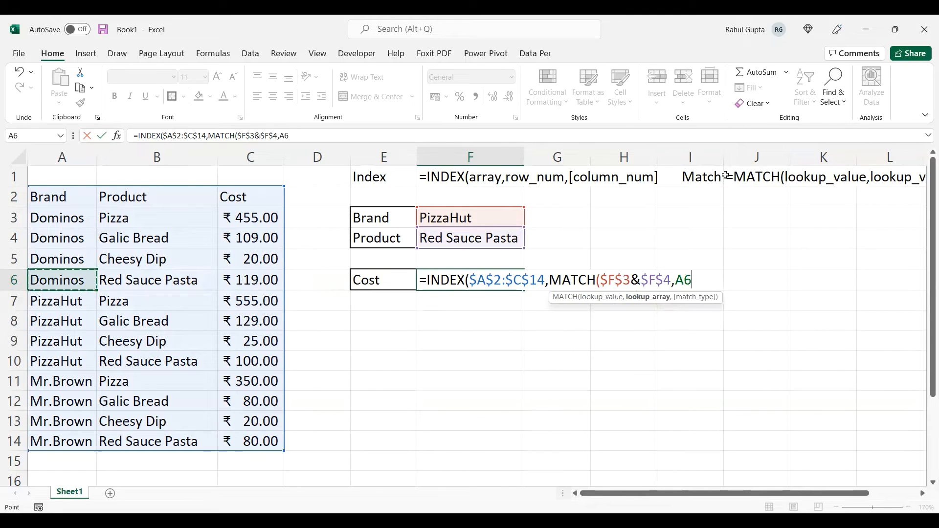
key("Up")
key("Up")
key("Up")
key("Up")
key("Up")
key("Down")
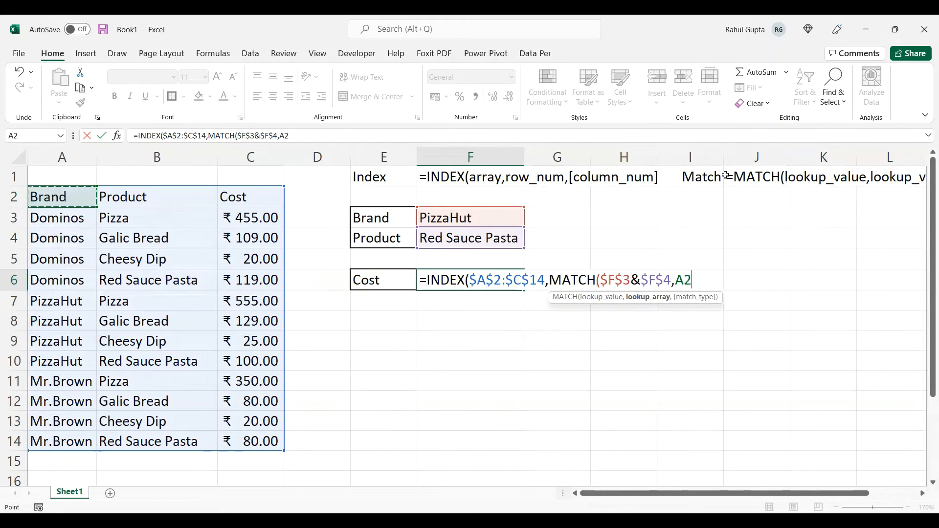
key("ctrl+shift+Down")
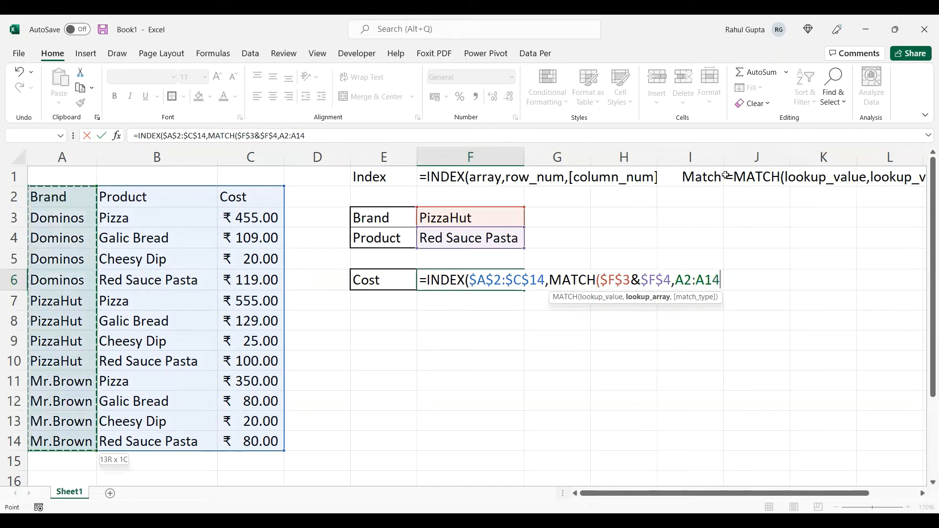
key("F4")
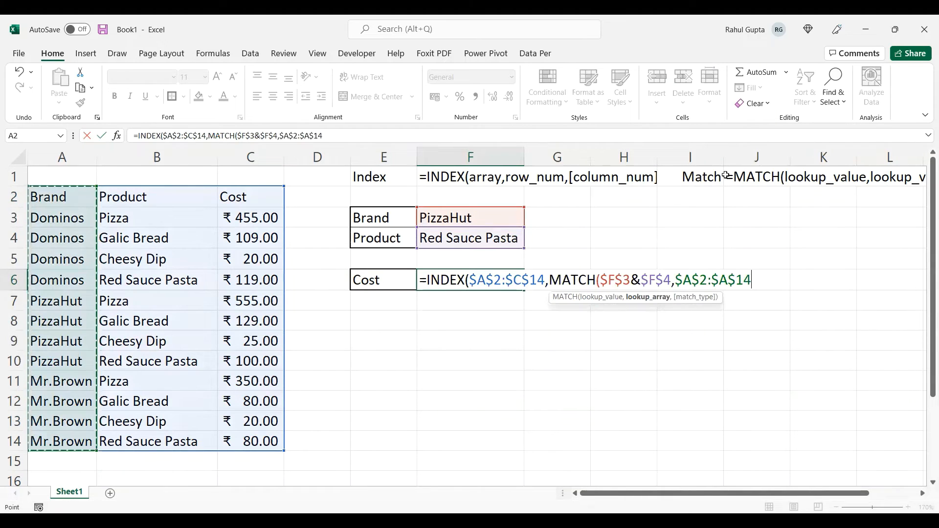
- Join the Product column to the MATCH lookup array with & as the absolute range $B$2:$B$14
type("&")
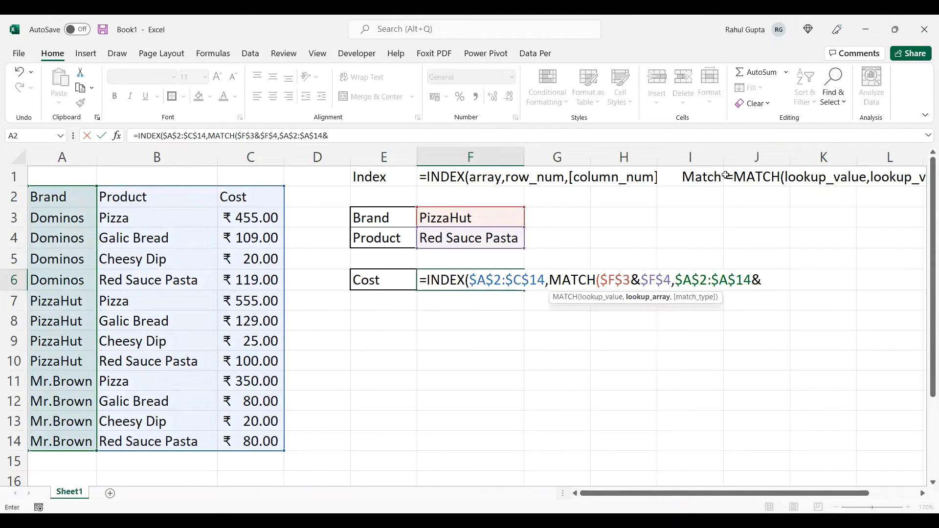
key("Left")
key("Left")
key("Left")
key("Left")
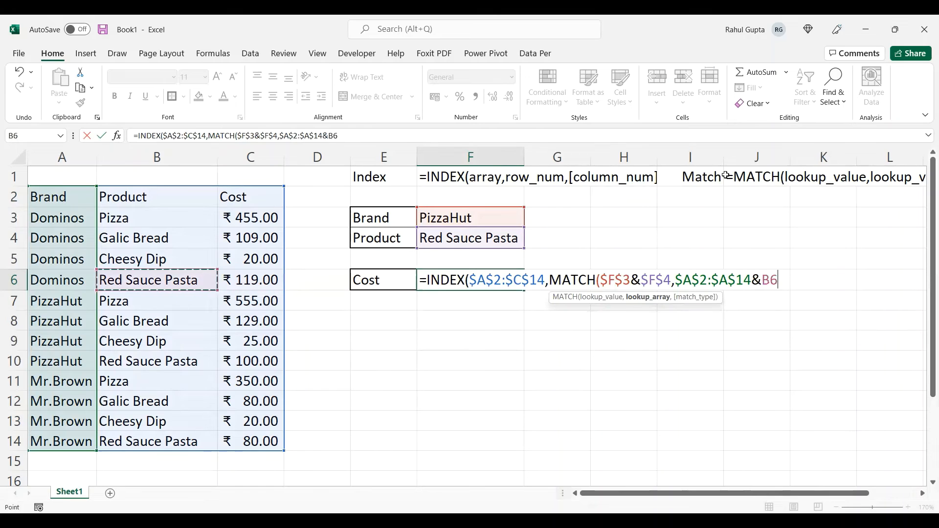
key("Up")
key("Up")
key("Up")
key("Up")
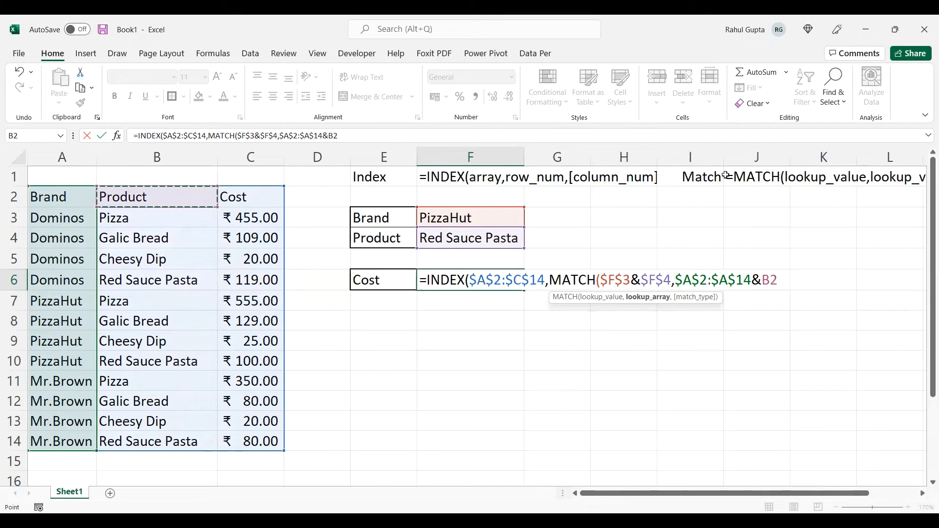
key("ctrl+shift+Down")
key("F4")
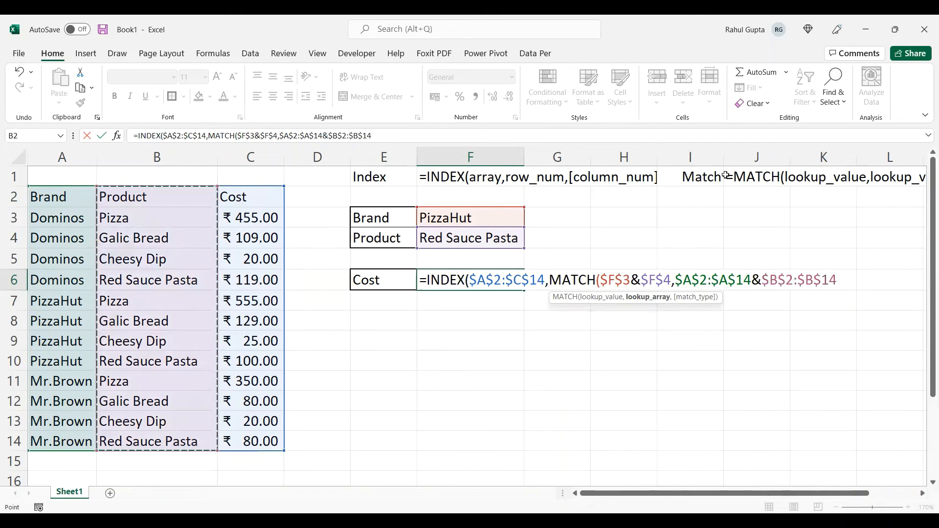
- Complete the formula with match type 0 and column number 3, and enter it as an array formula
type(",0")
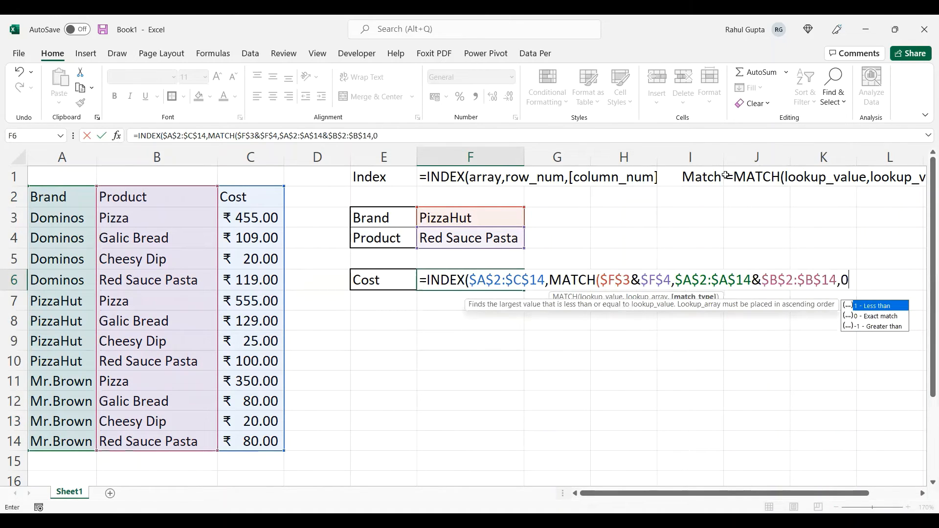
type(")")
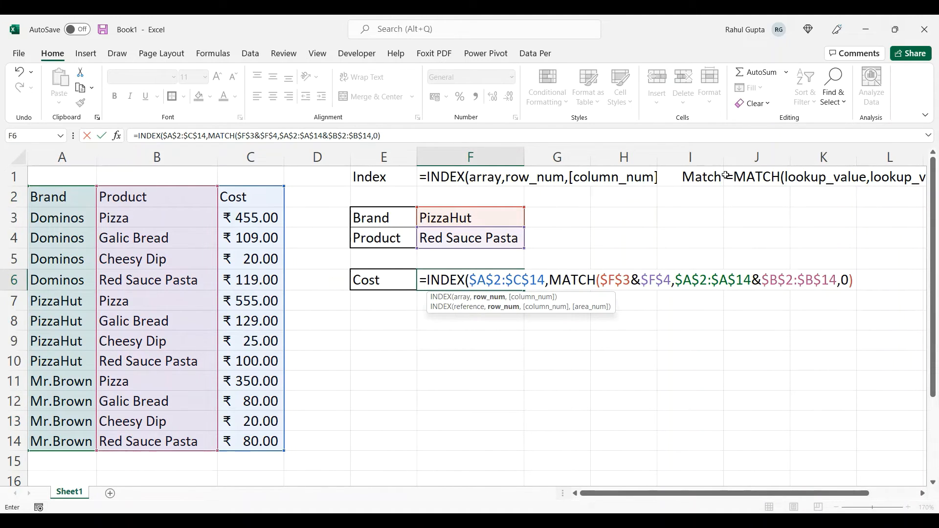
type(",3")
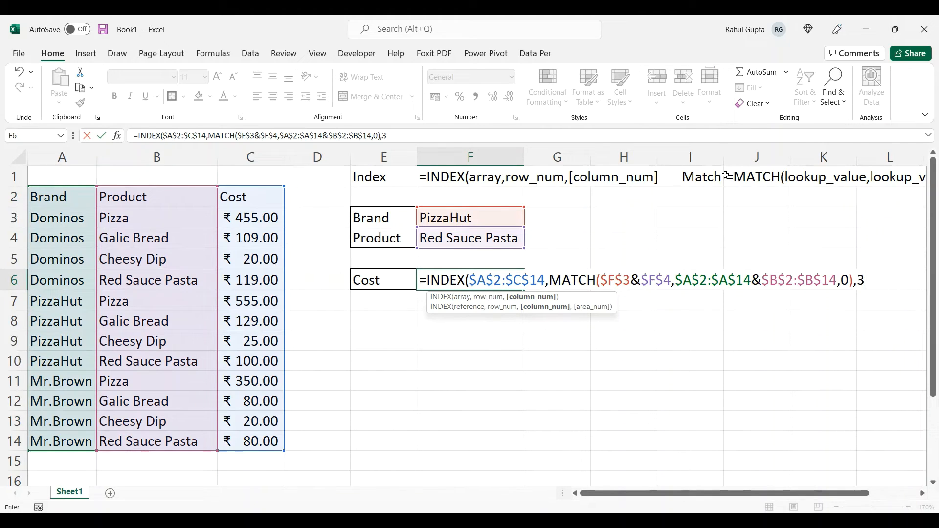
type(")")
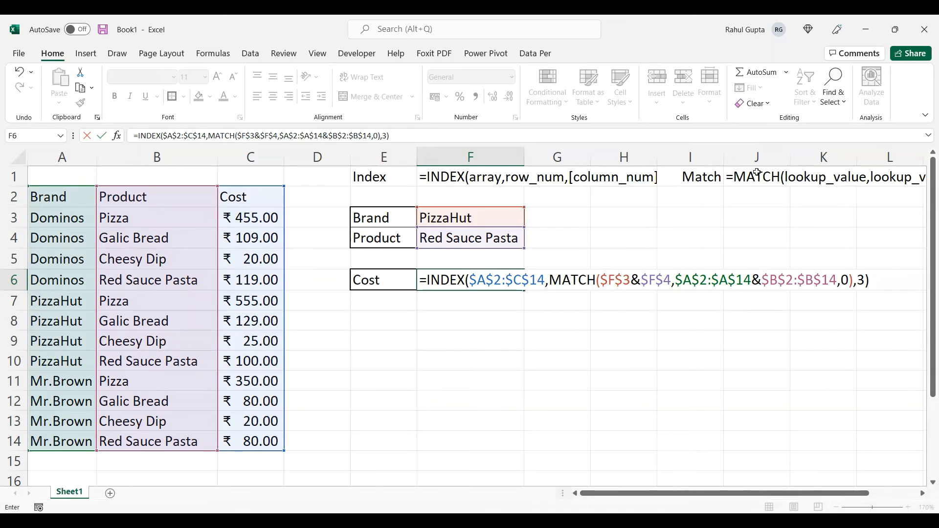
left_click_drag(873, 281, 416, 280)
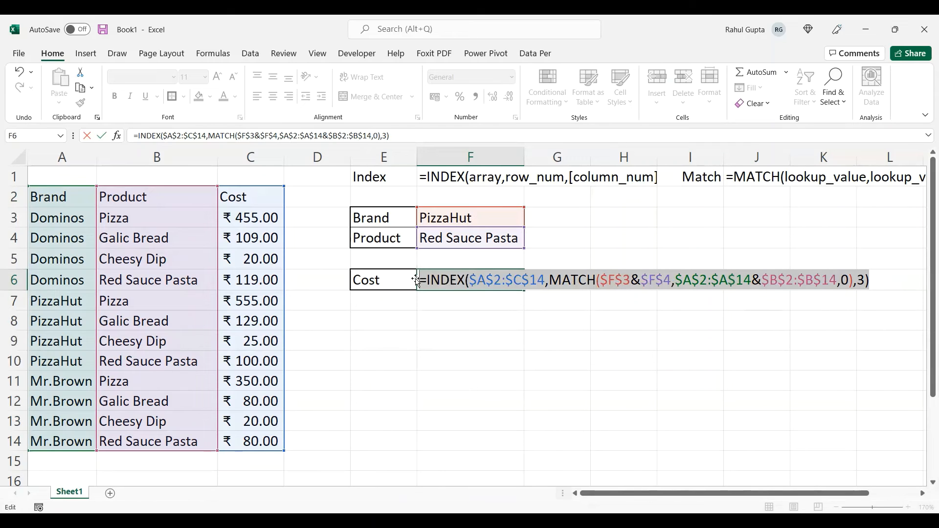
key("ctrl+shift+Return")
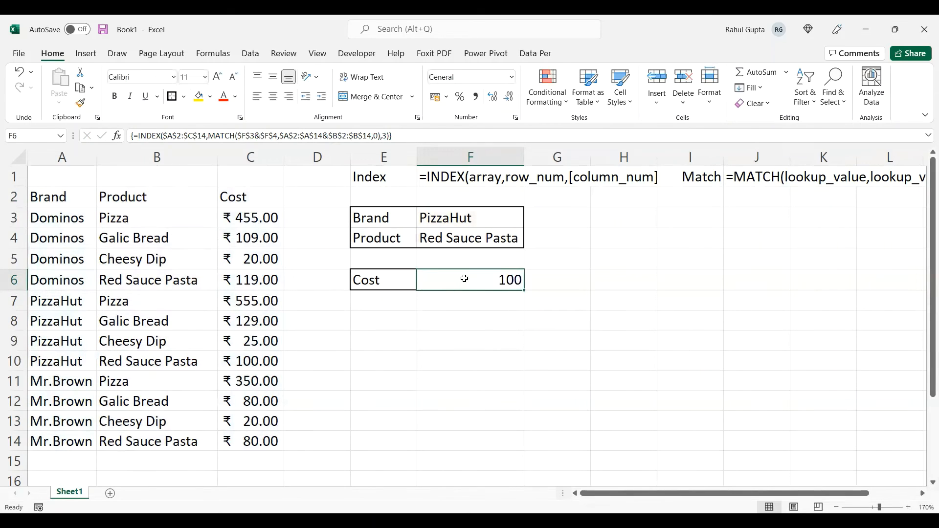
- Apply the rupee accounting number format to the Cost result in F6
left_click(435, 99)
- Add the notes "Ctrl + Shift + Enter" in E8 and "Array or Formula" in G8 below the Cost box
left_click(405, 320)
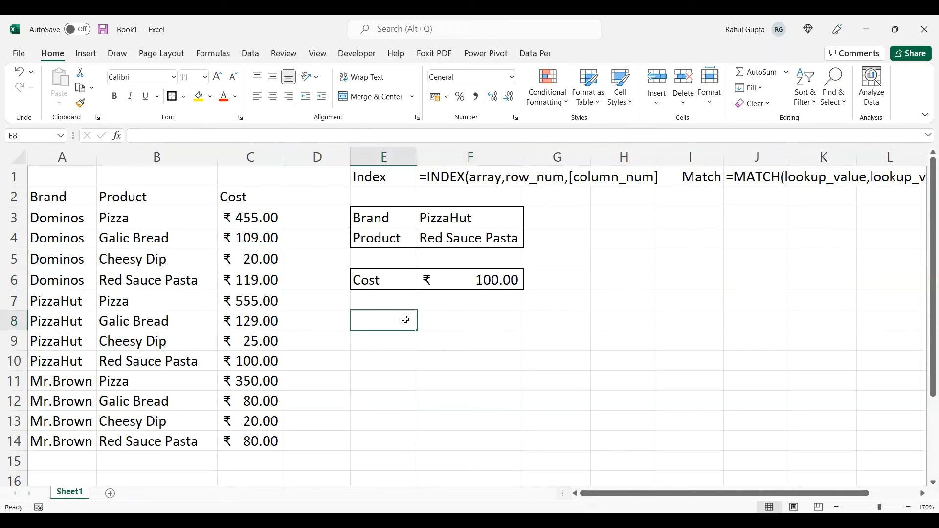
type("Ctrl ")
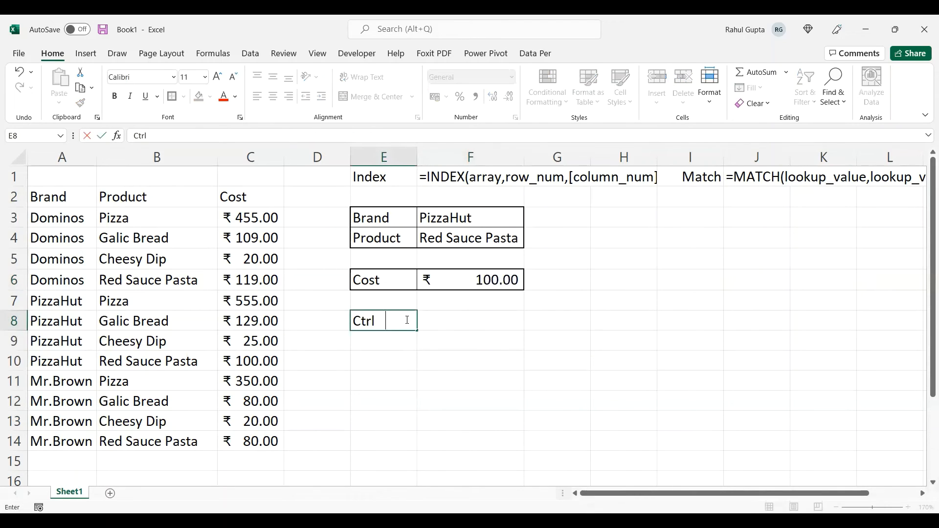
type("+ Shift + ENter")
key("Tab")
key("Tab")
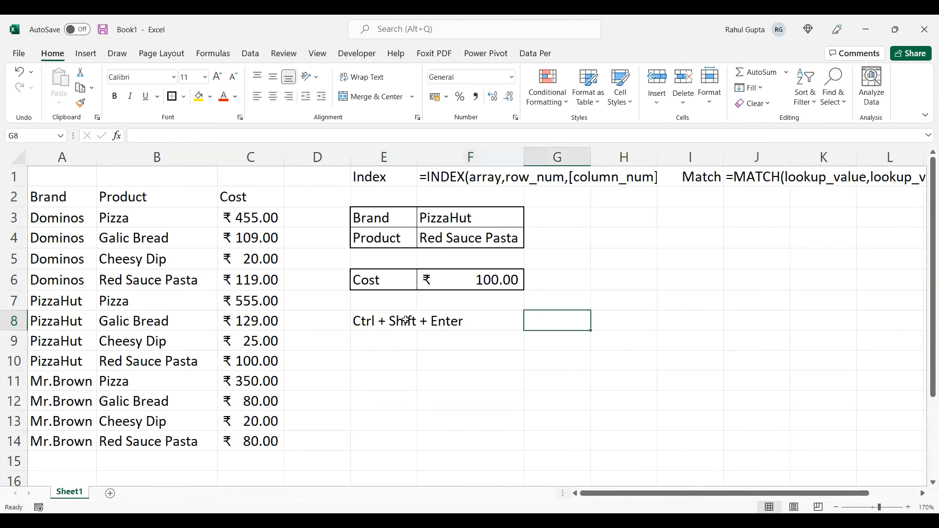
type("Array o")
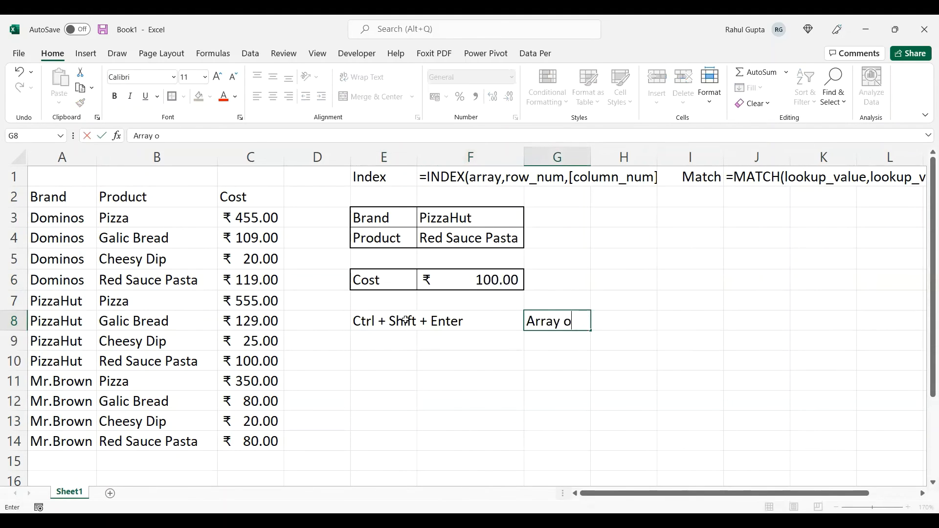
type("r Formula")
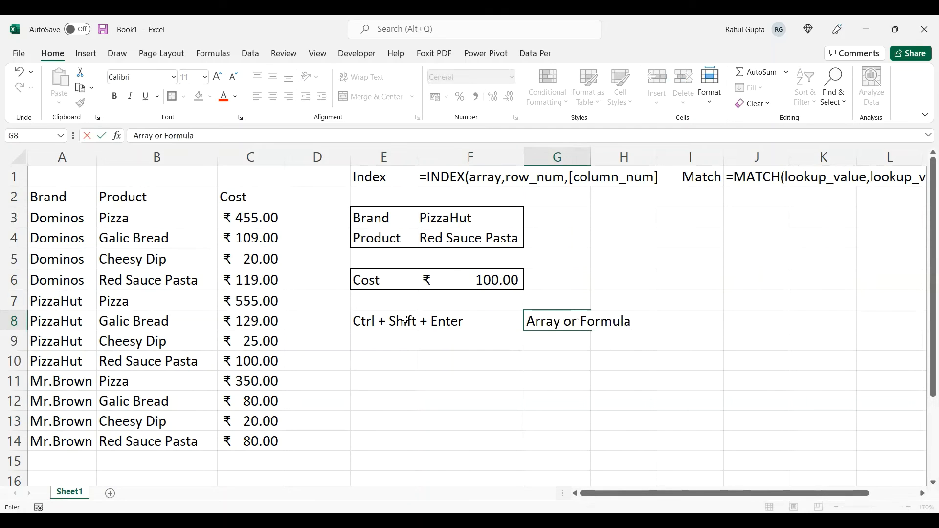
left_click(467, 279)
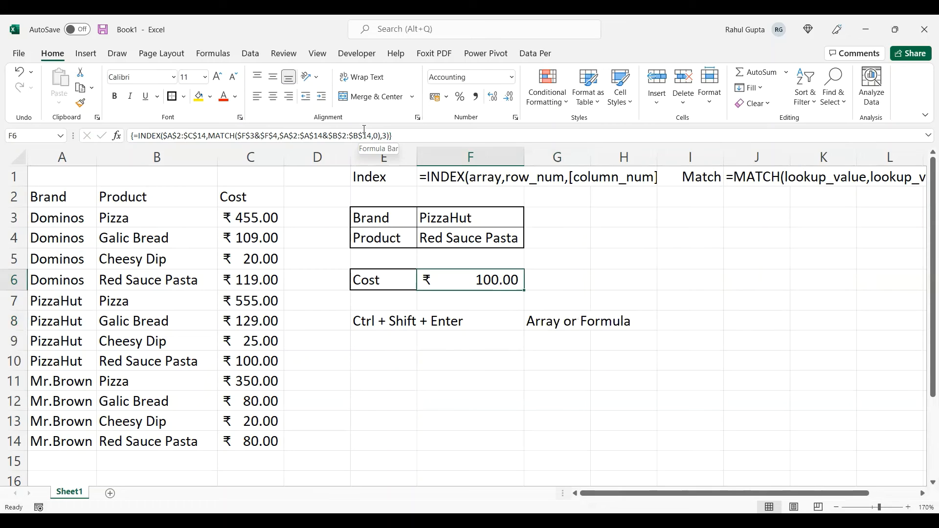
- Choose Dominos as the brand in the F3 drop-down list
left_click(477, 211)
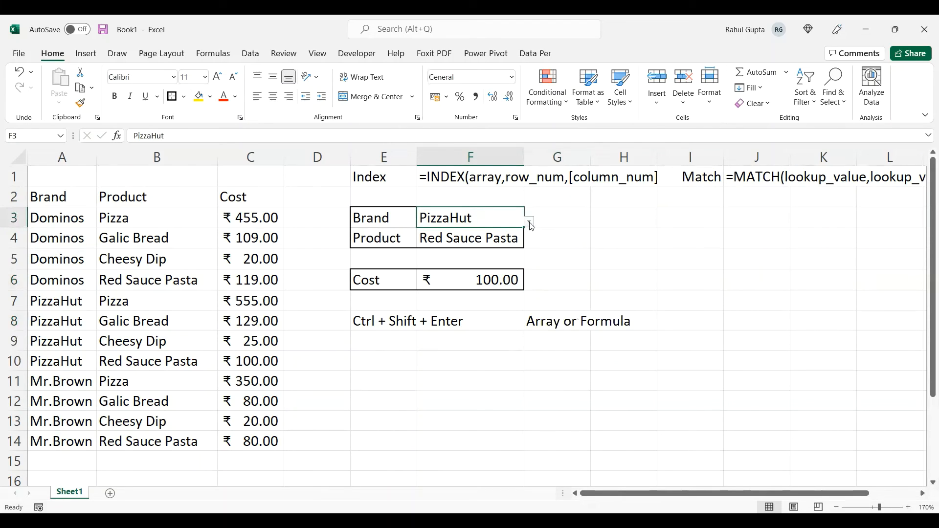
left_click(529, 222)
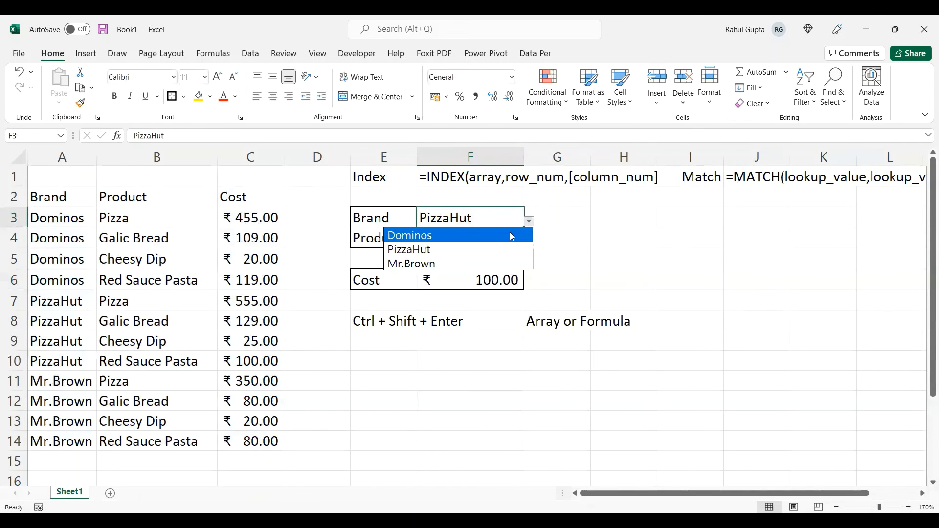
left_click(509, 233)
- Test the cost lookup by choosing Pizza and finally Galic Bread as the product in the F4 drop-down list
left_click(511, 243)
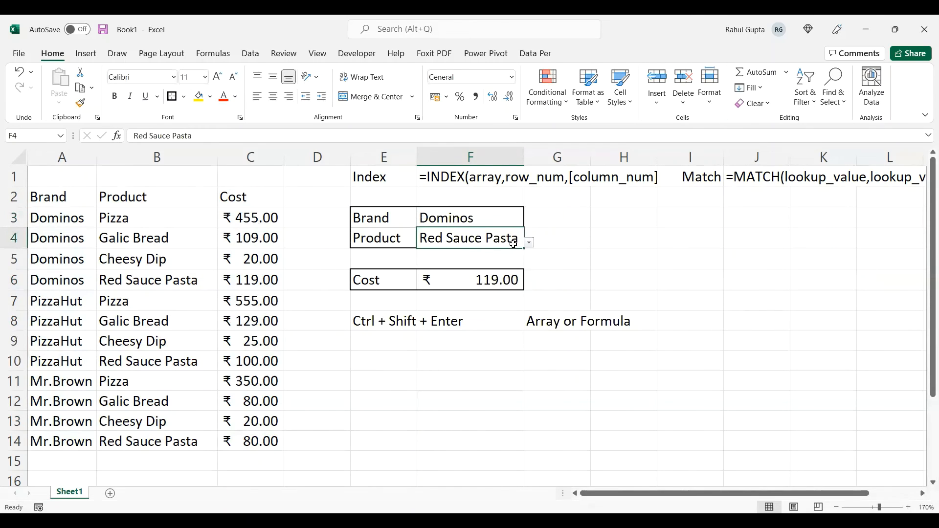
left_click(529, 243)
left_click(520, 256)
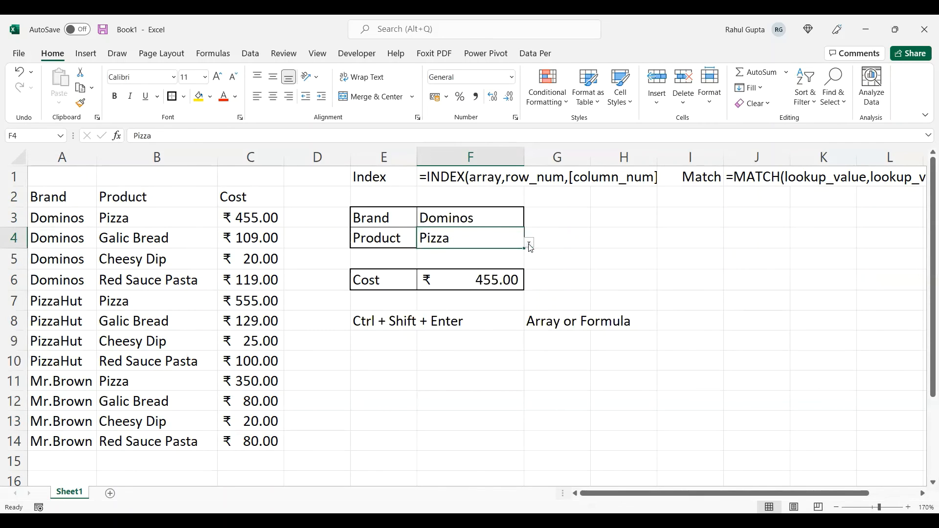
left_click(530, 245)
left_click(507, 269)
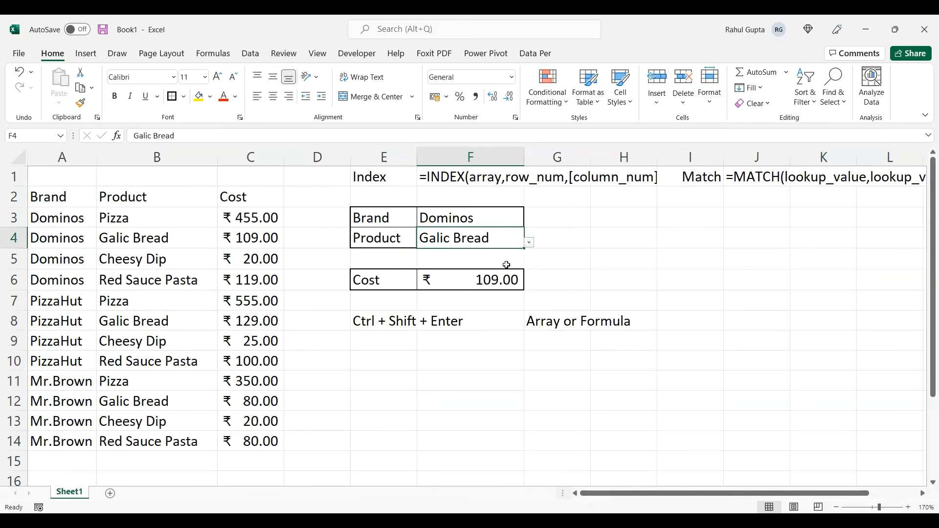
left_click(560, 266)
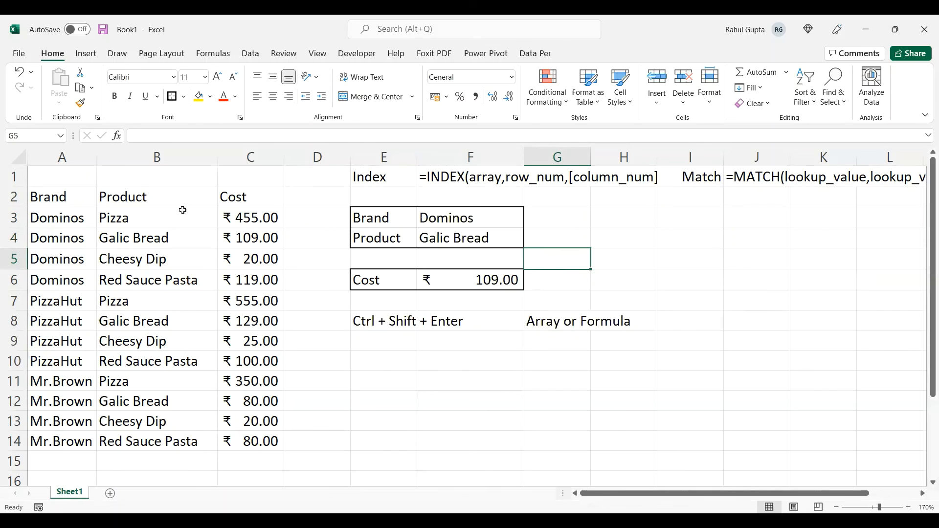
- Examine the repeated product entries for Dominos in B3:B6 and for PizzaHut in B7:B10
left_click(152, 216)
key("shift+Down")
key("shift+Down")
key("shift+Down")
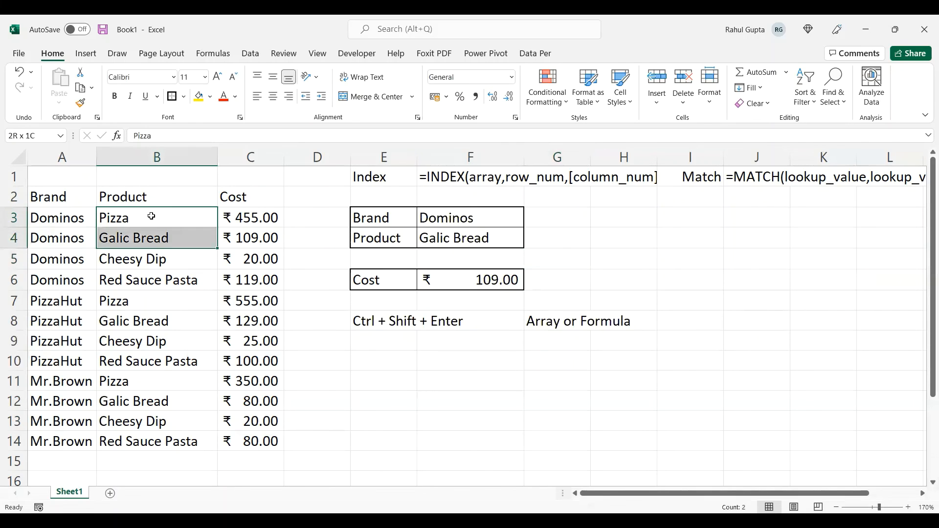
key("Down")
key("Down")
key("Down")
key("Down")
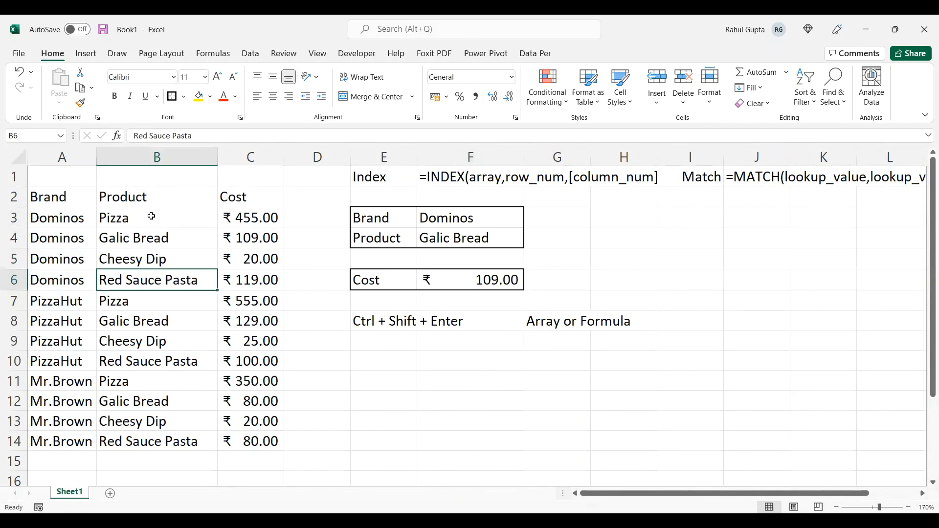
key("shift+Down")
key("shift+Down")
key("shift+Down")
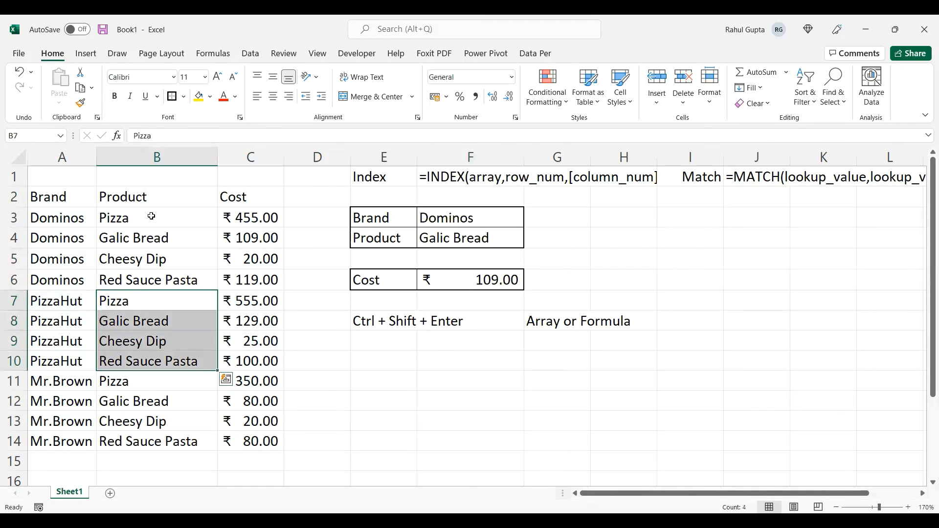